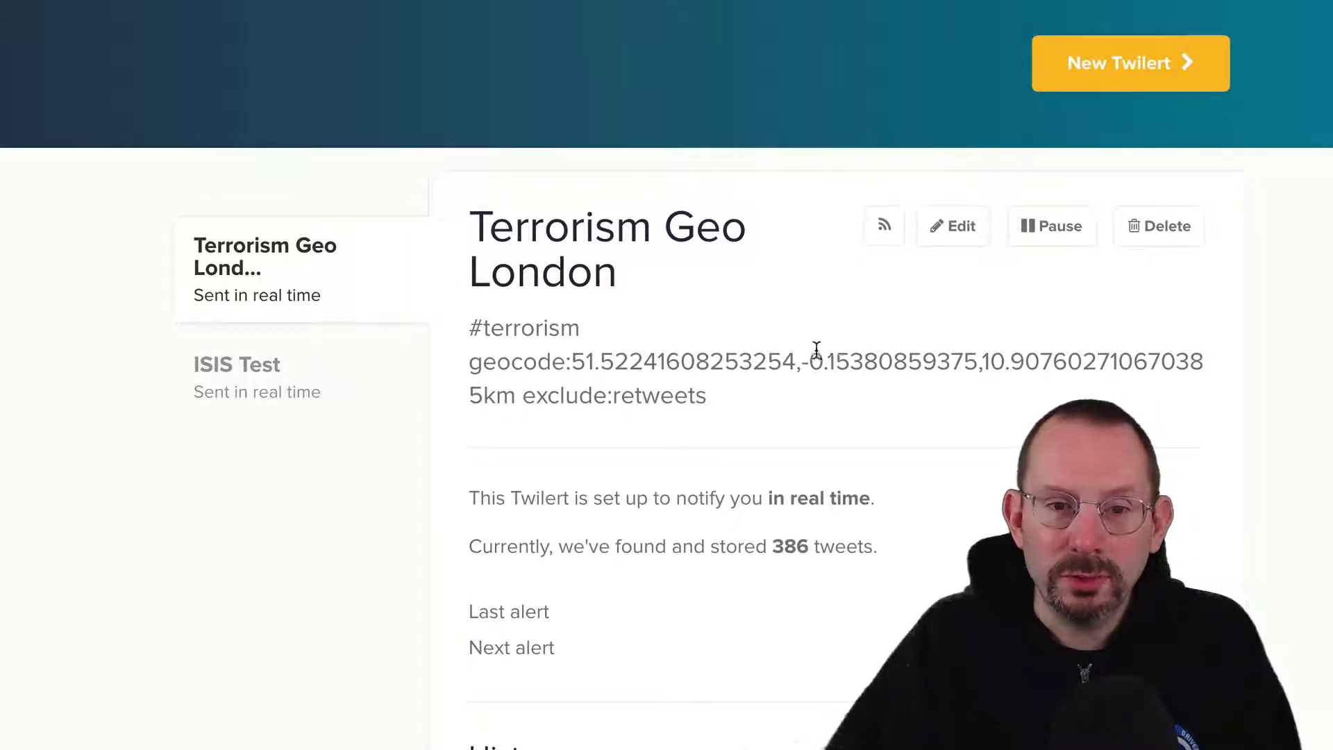
pyautogui.scroll(-4, 1105, 332)
pyautogui.scroll(2, 1105, 332)
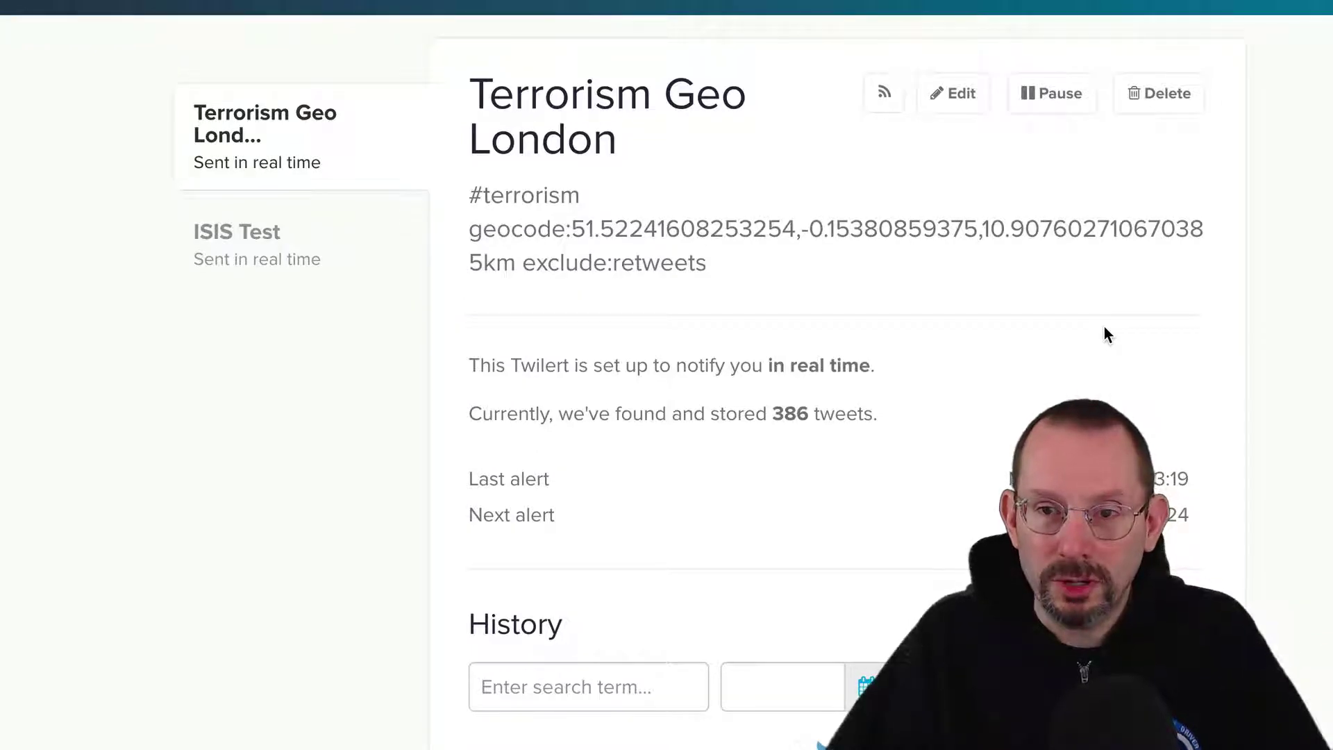
pyautogui.scroll(-1, 1104, 327)
pyautogui.scroll(-1, 1107, 334)
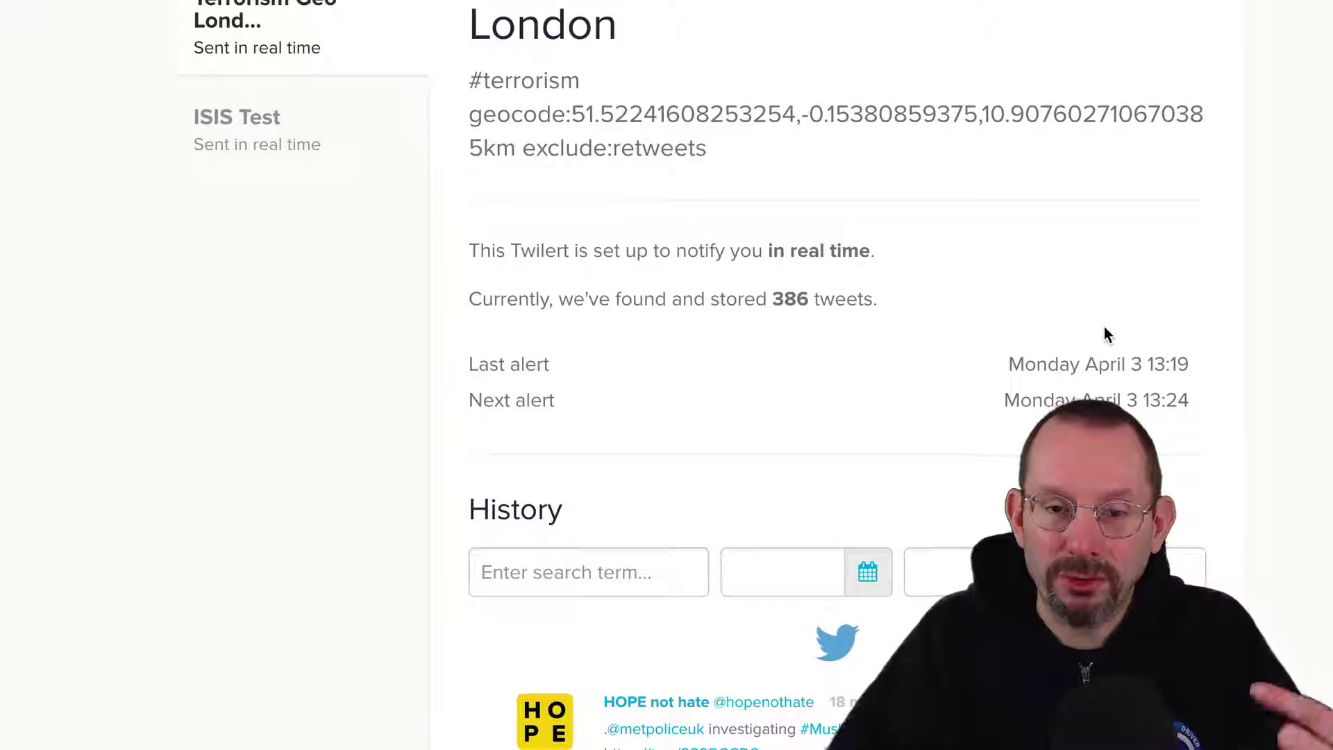
pyautogui.scroll(-5, 1106, 335)
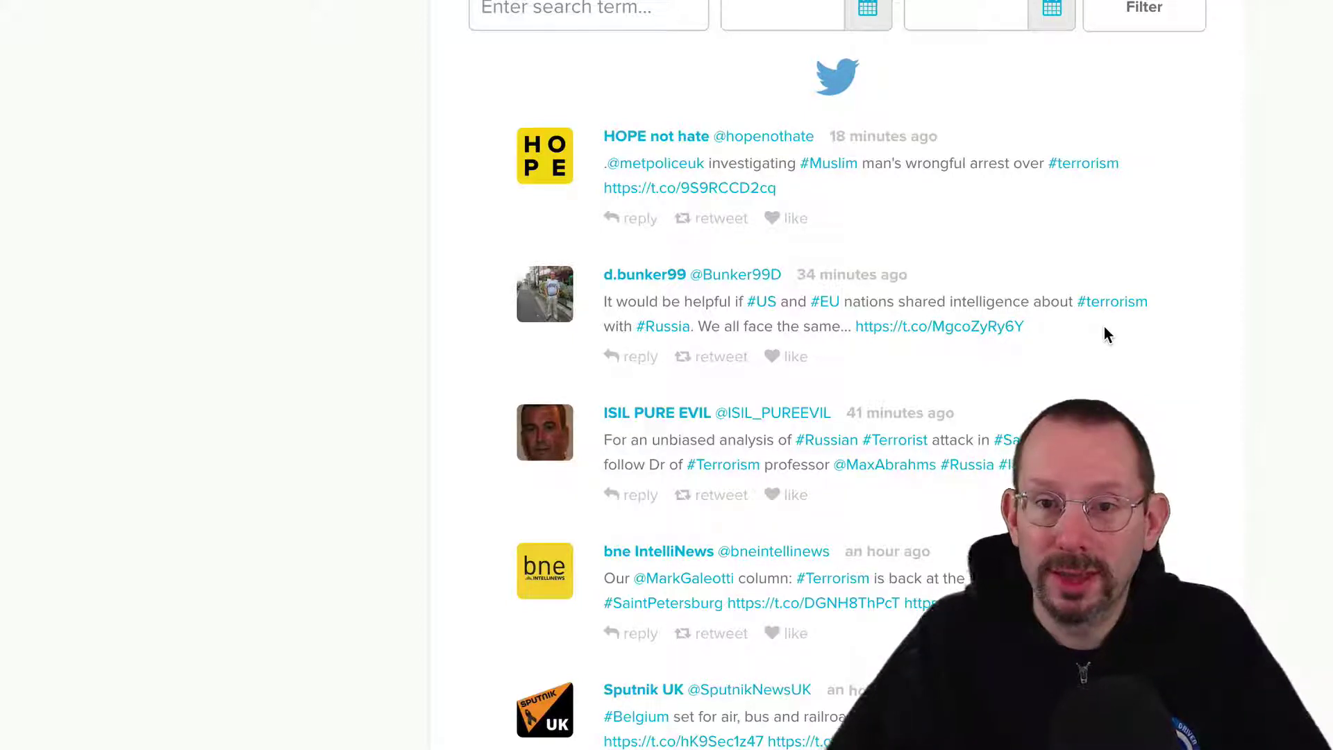
pyautogui.scroll(5, 1104, 326)
pyautogui.scroll(6, 1106, 337)
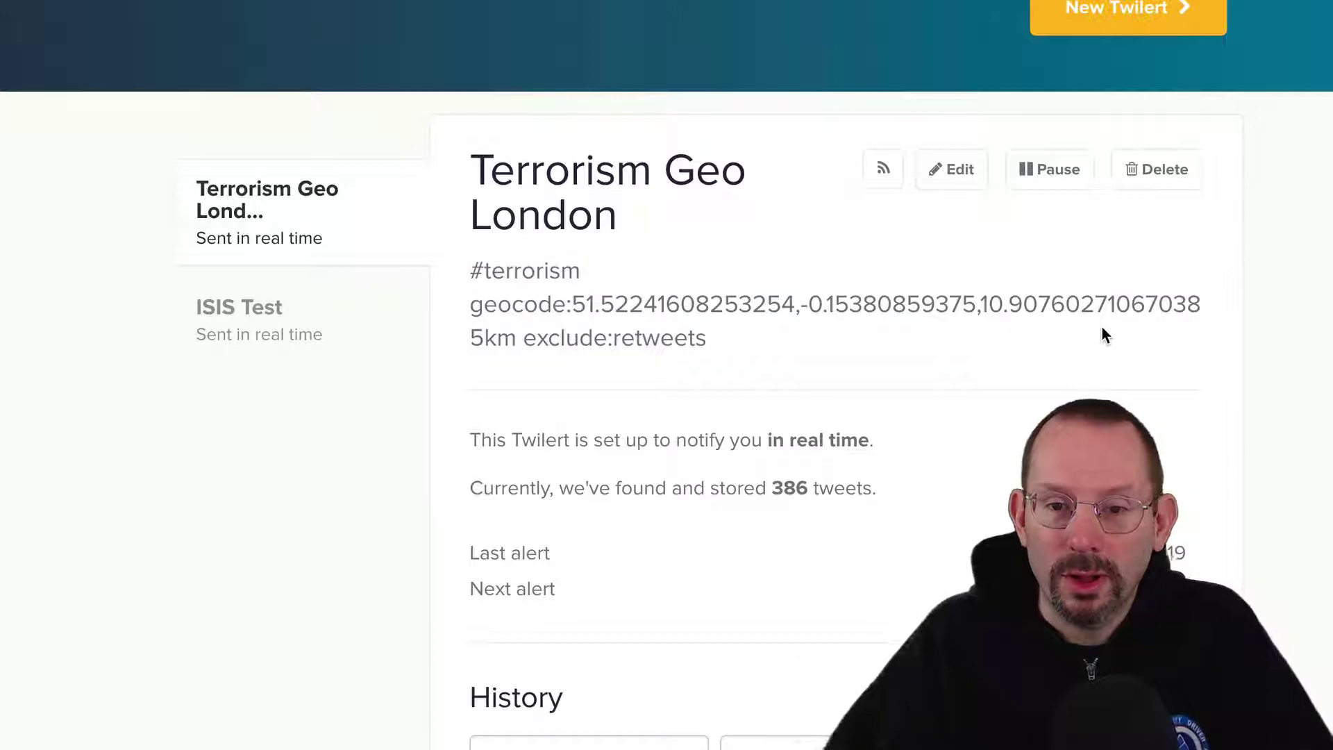
pyautogui.scroll(-5, 1139, 355)
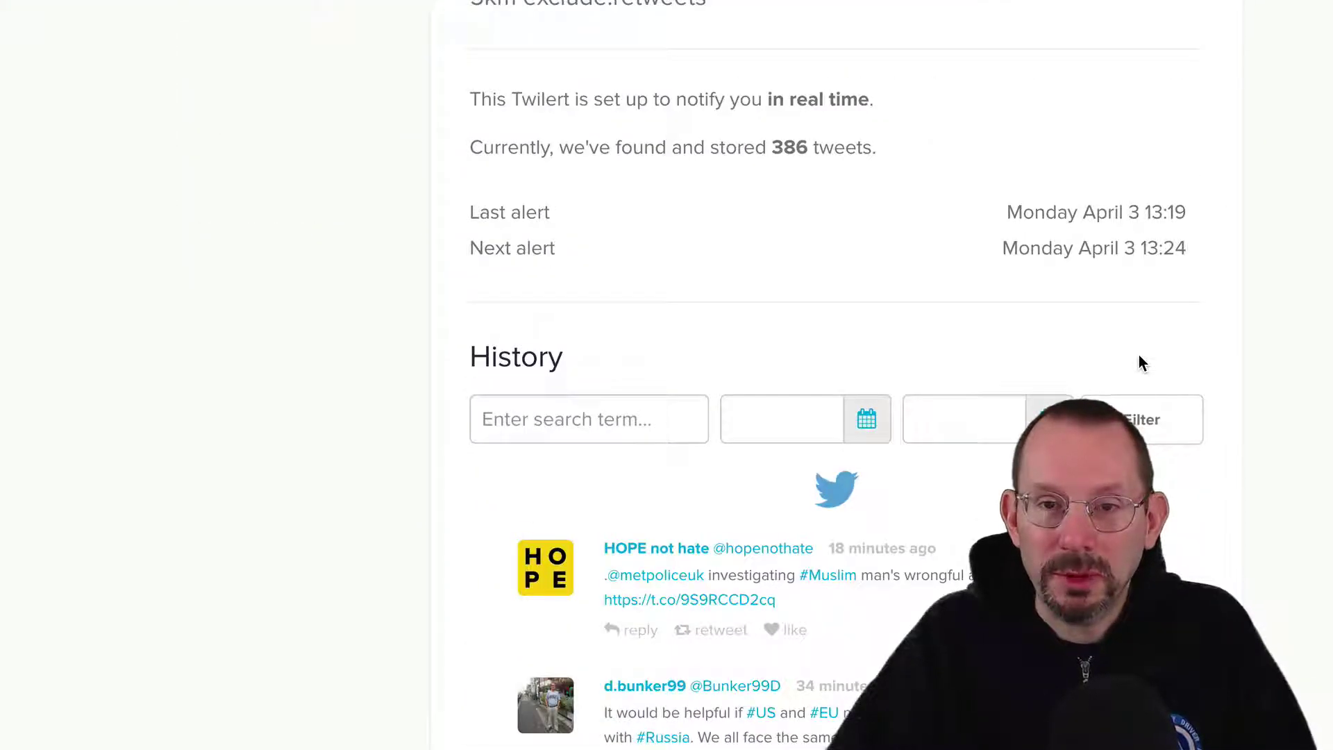
pyautogui.scroll(-2, 1138, 356)
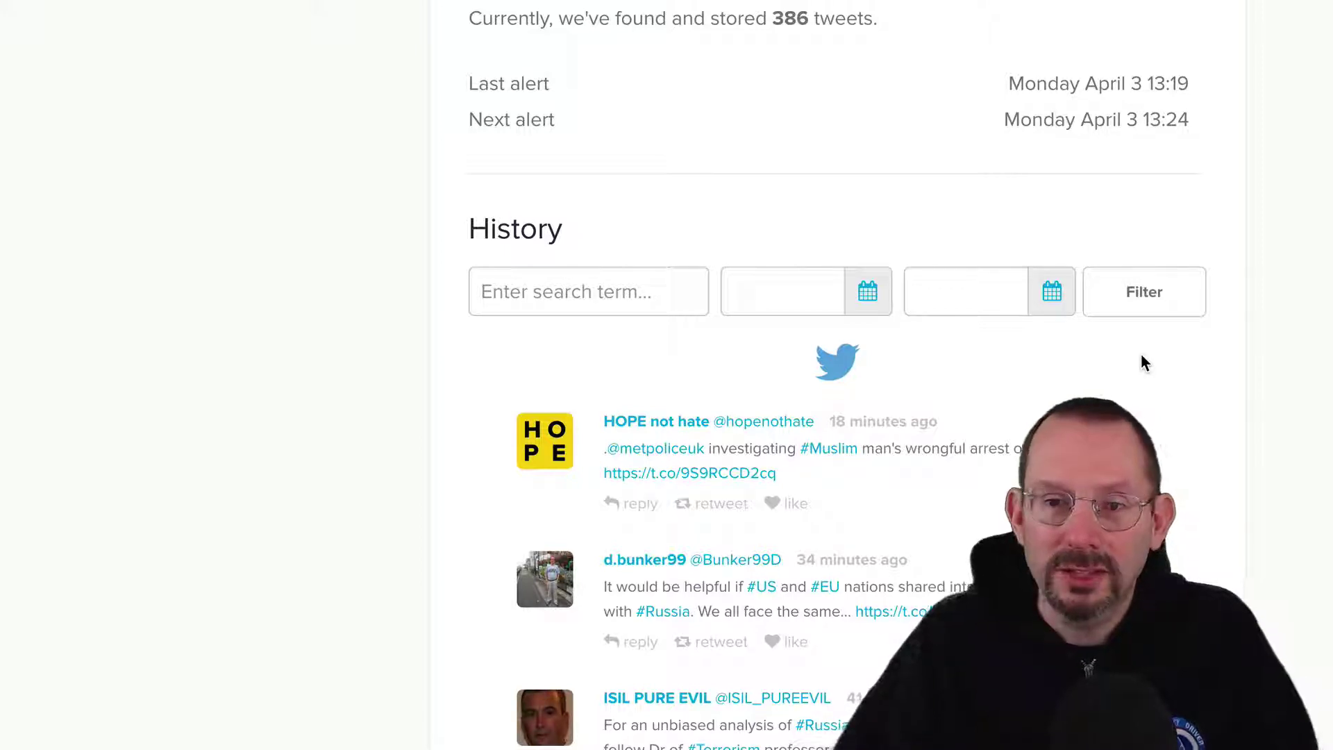
pyautogui.scroll(-2, 1142, 355)
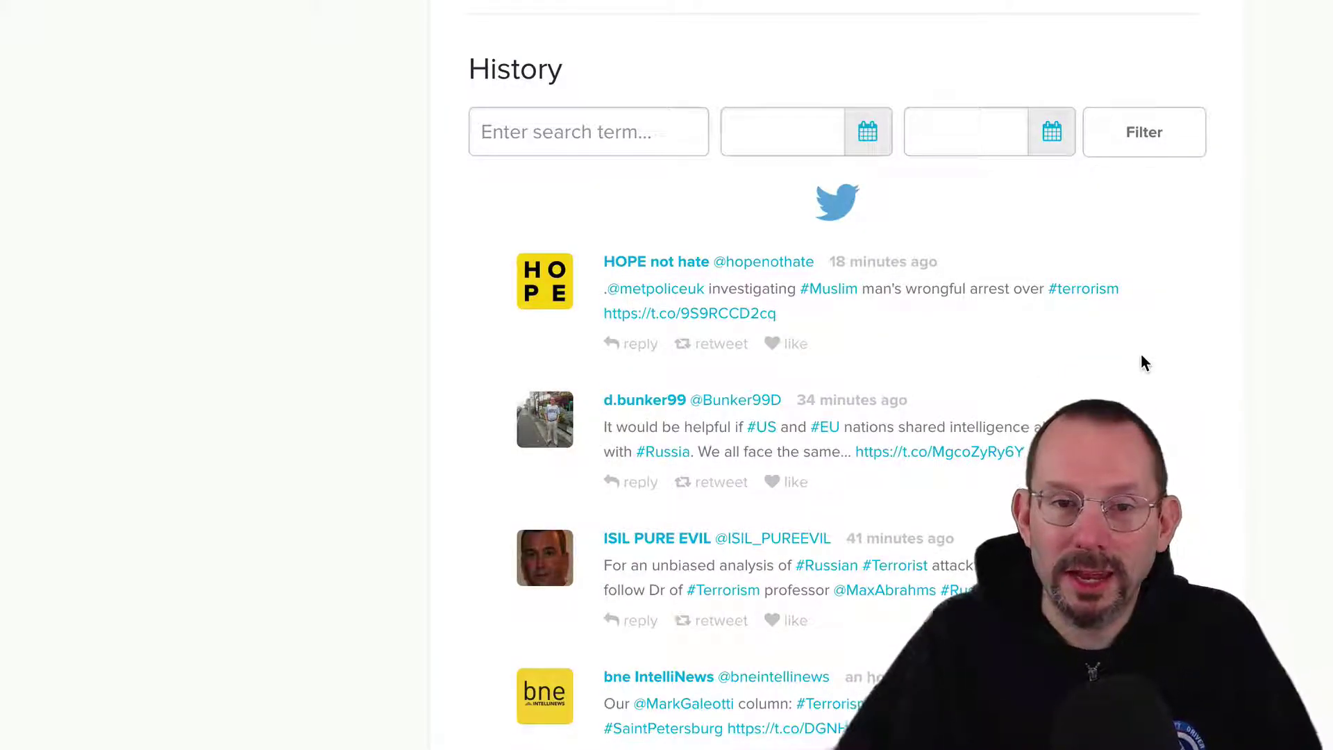
pyautogui.click(539, 125)
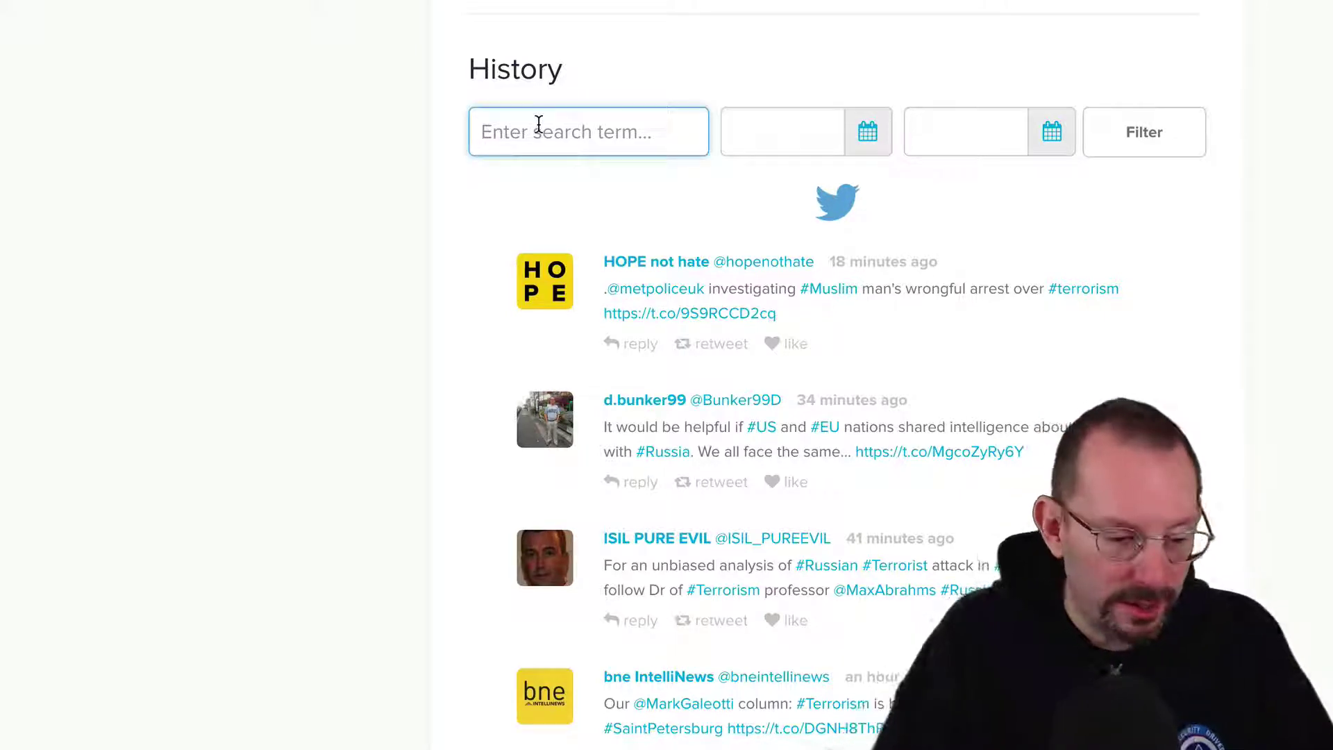
# Step: Filter the alert's tweet history by the keyword 'petersburg'
pyautogui.write('#')
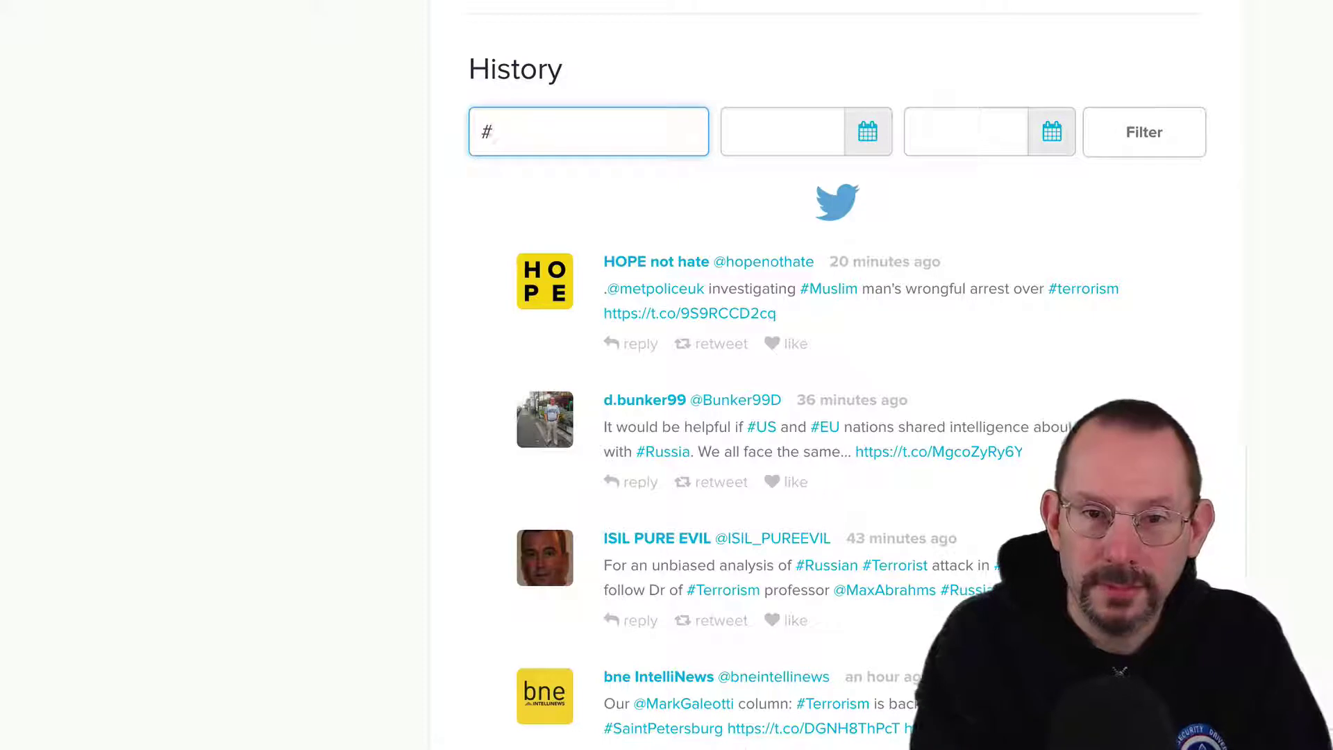
pyautogui.press('BackSpace')
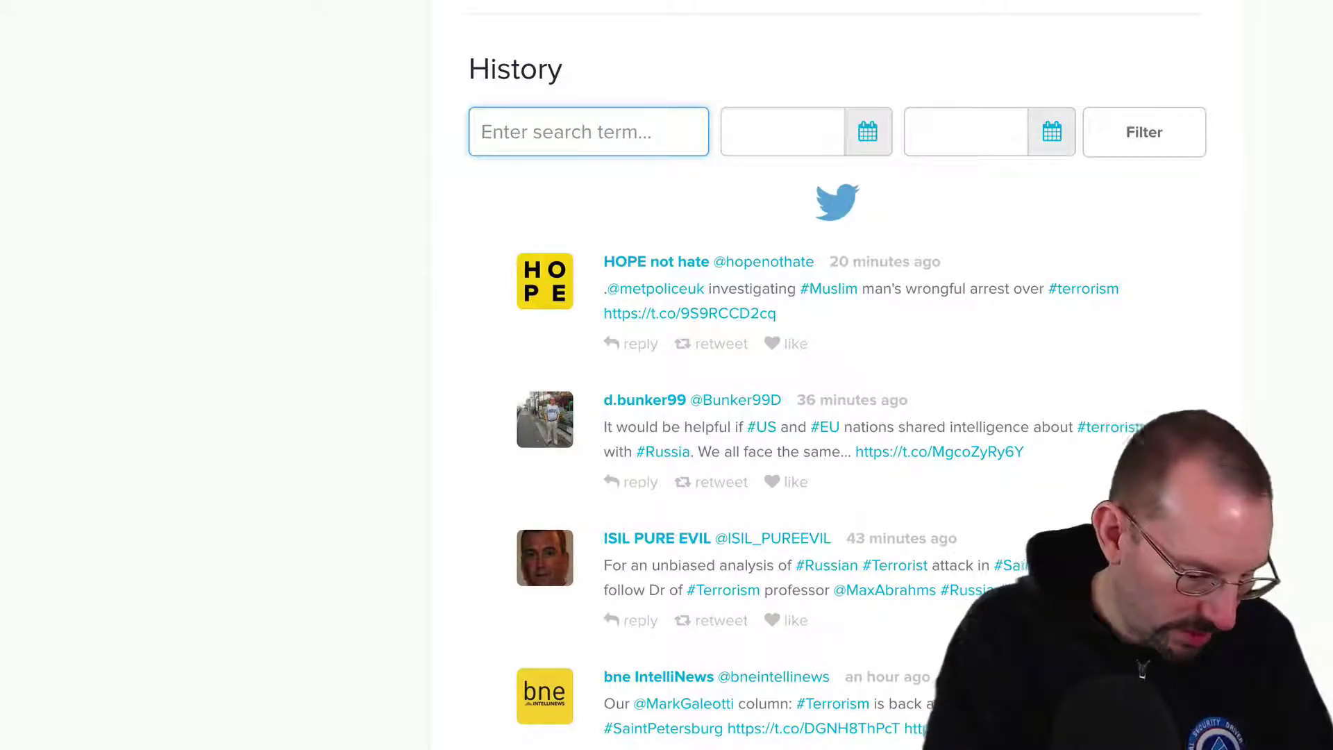
pyautogui.write('petersburg')
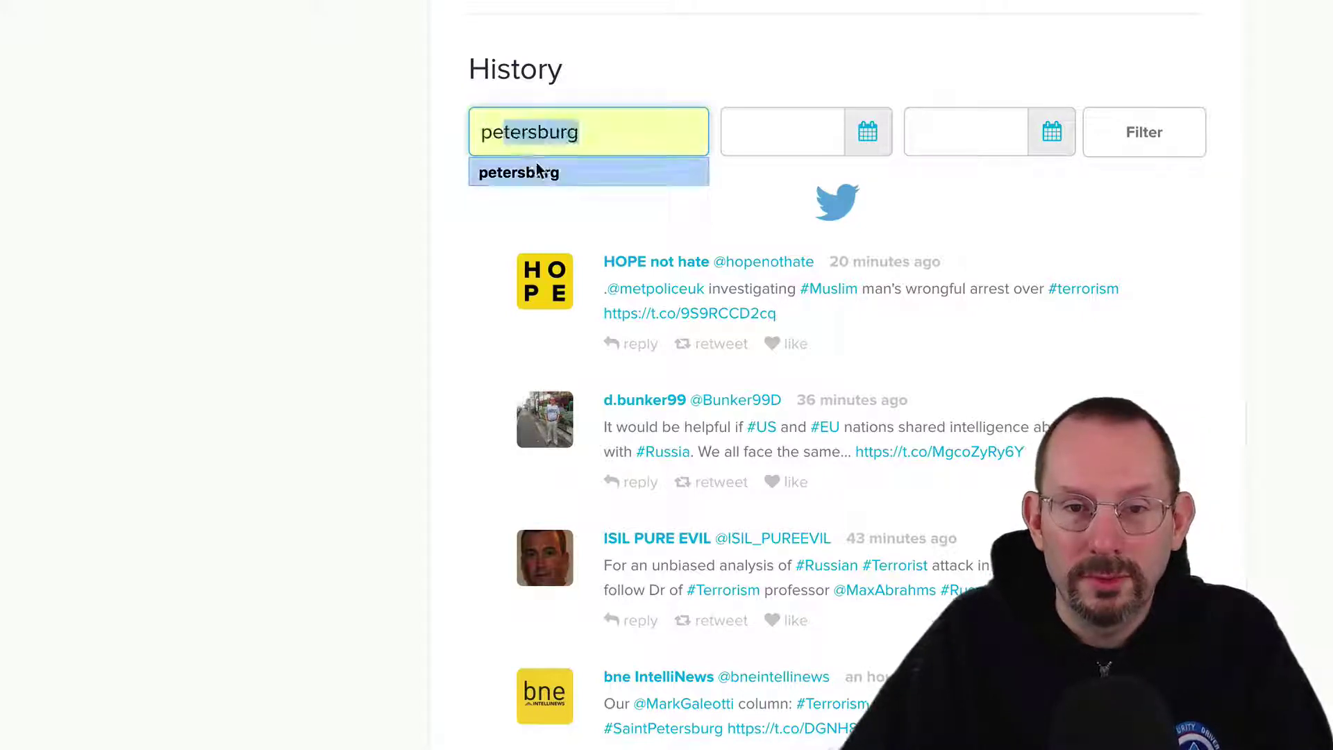
pyautogui.click(532, 173)
pyautogui.click(1144, 138)
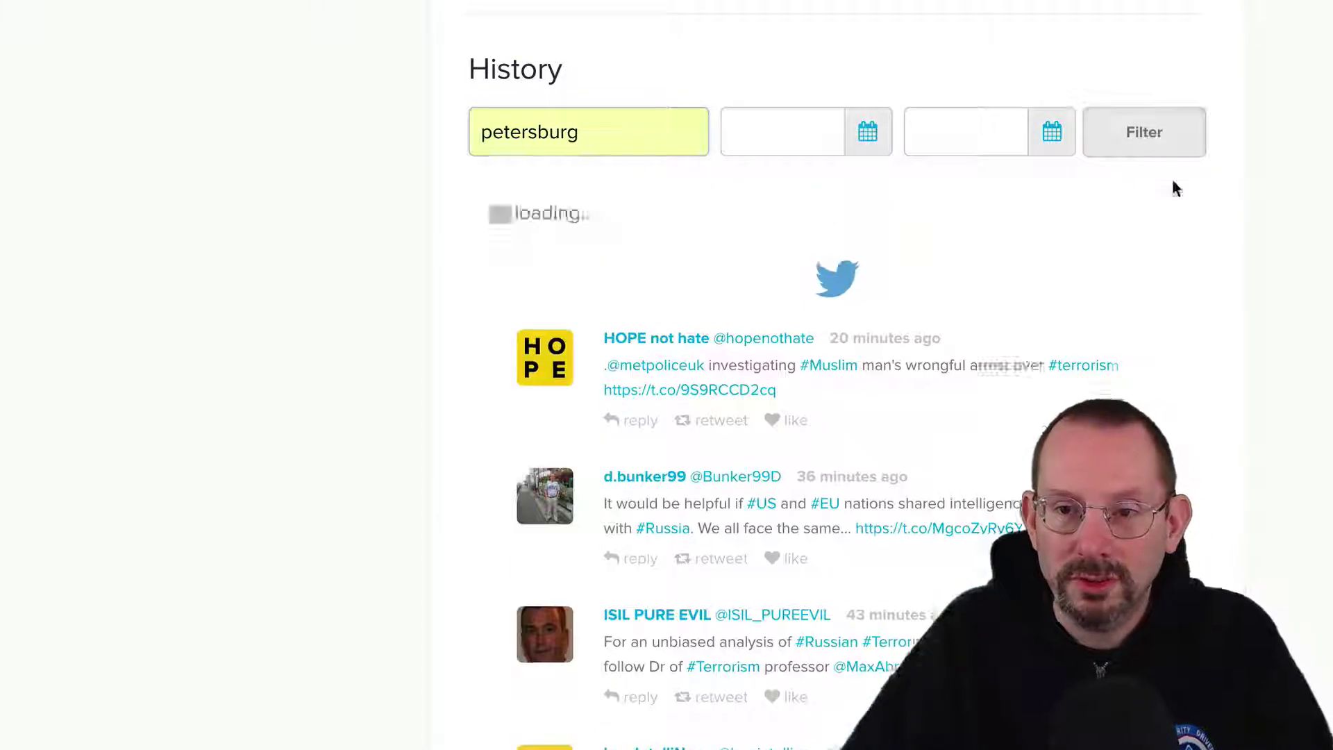
# Step: Review the St Petersburg metro tweets, then clear the petersburg filter
pyautogui.scroll(-4, 1134, 380)
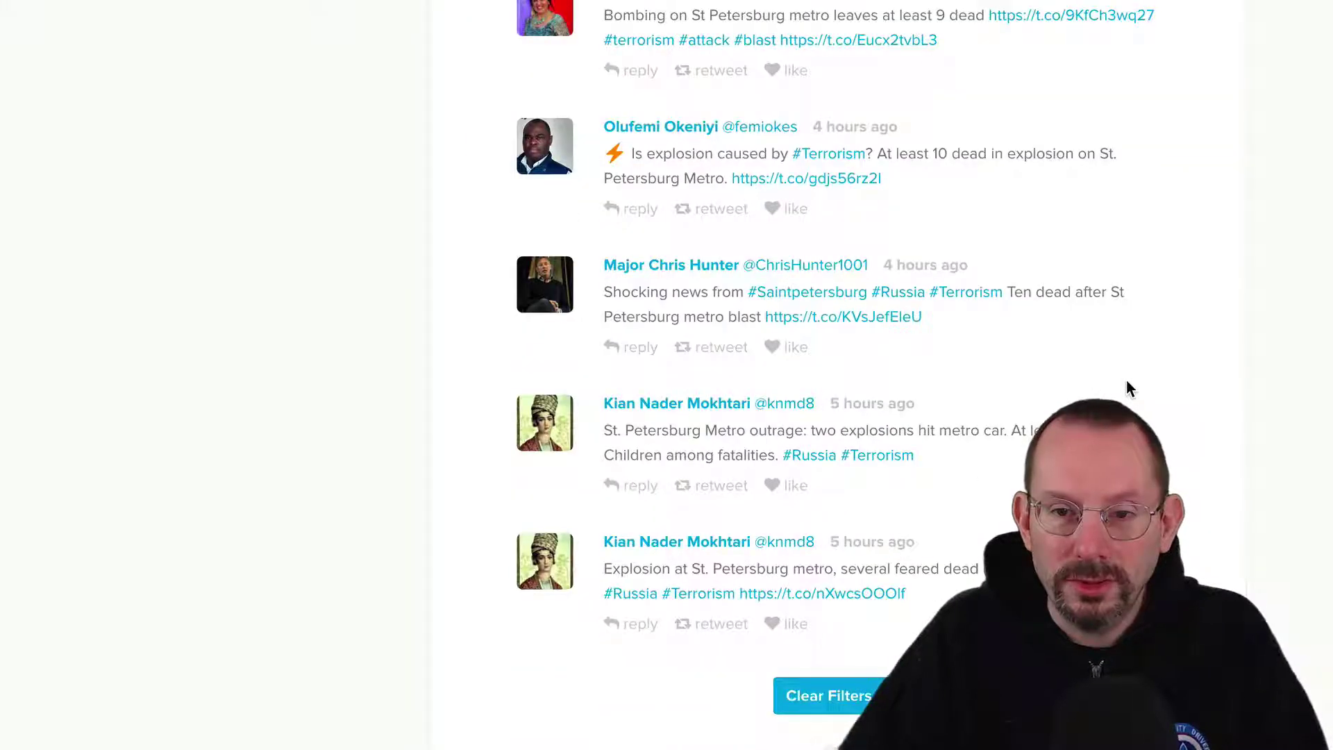
pyautogui.scroll(1, 1116, 318)
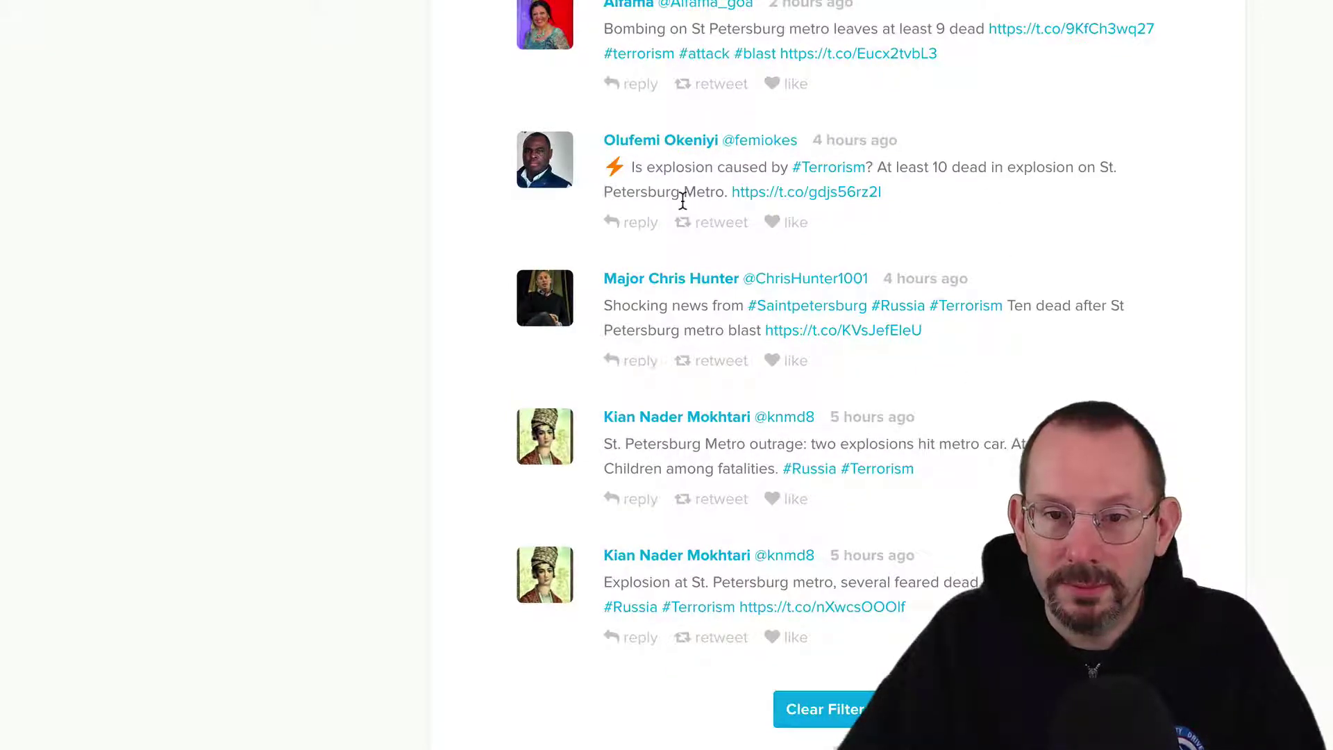
pyautogui.moveTo(680, 194); pyautogui.dragTo(604, 196)
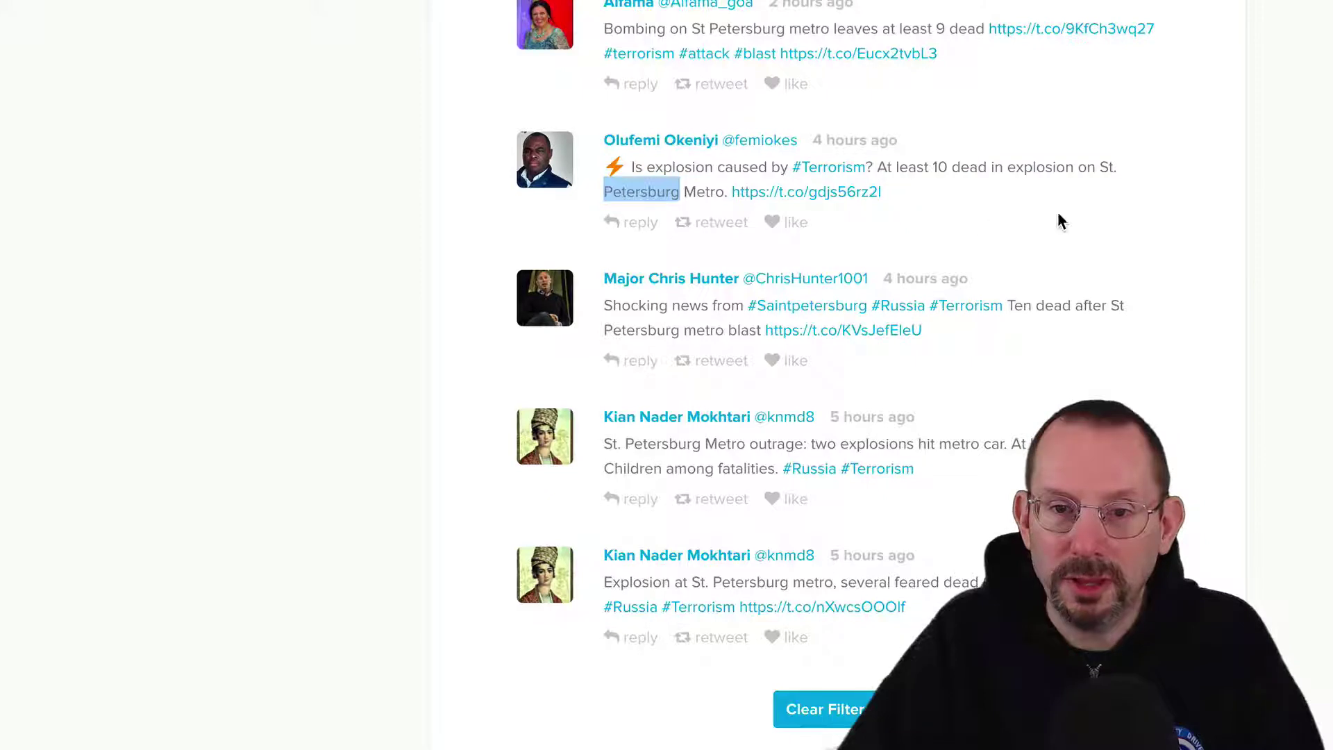
pyautogui.scroll(4, 1056, 215)
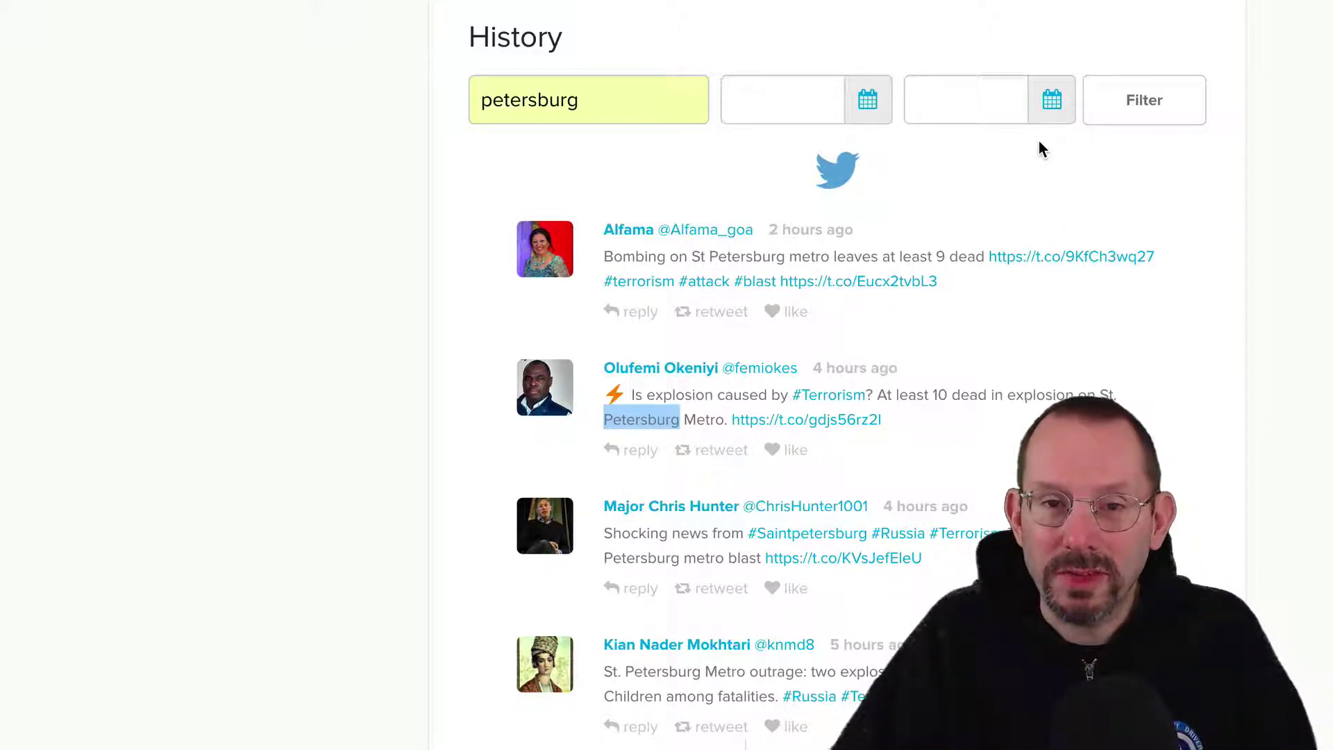
pyautogui.scroll(-4, 1139, 179)
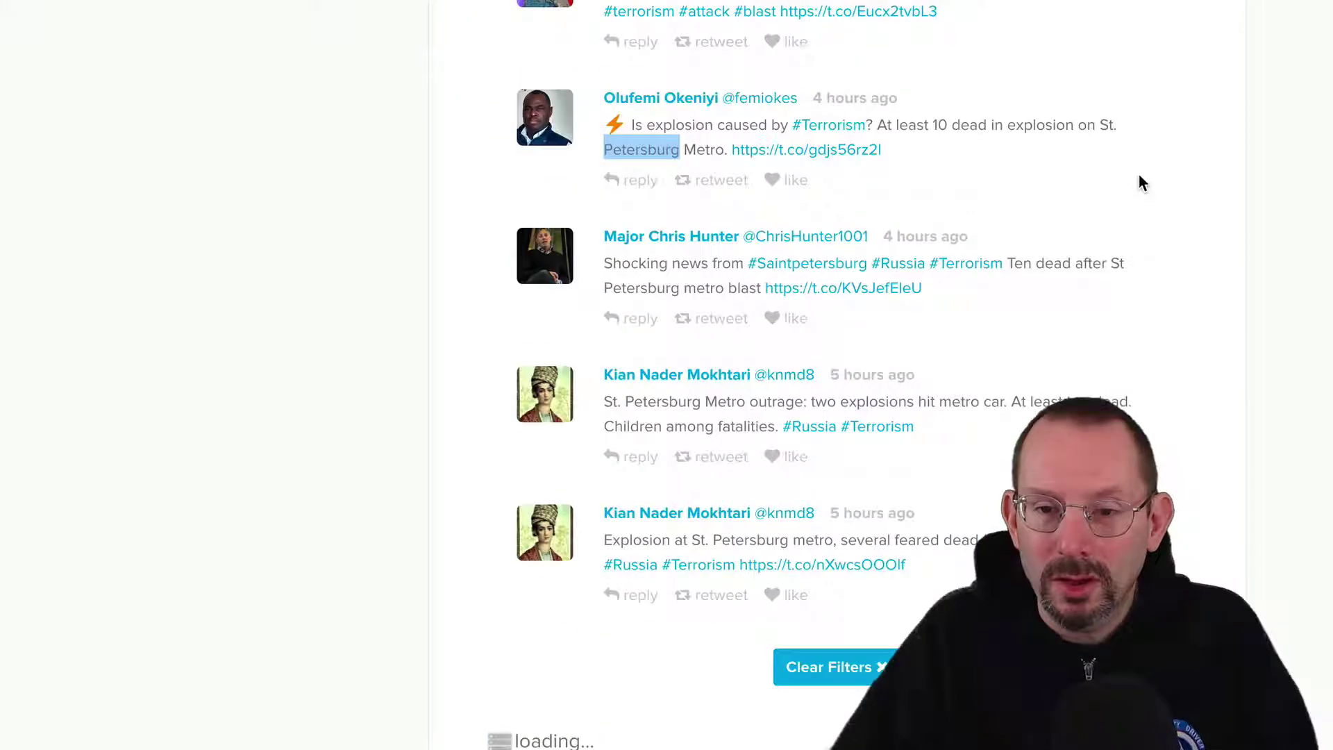
pyautogui.click(849, 667)
pyautogui.scroll(5, 1094, 172)
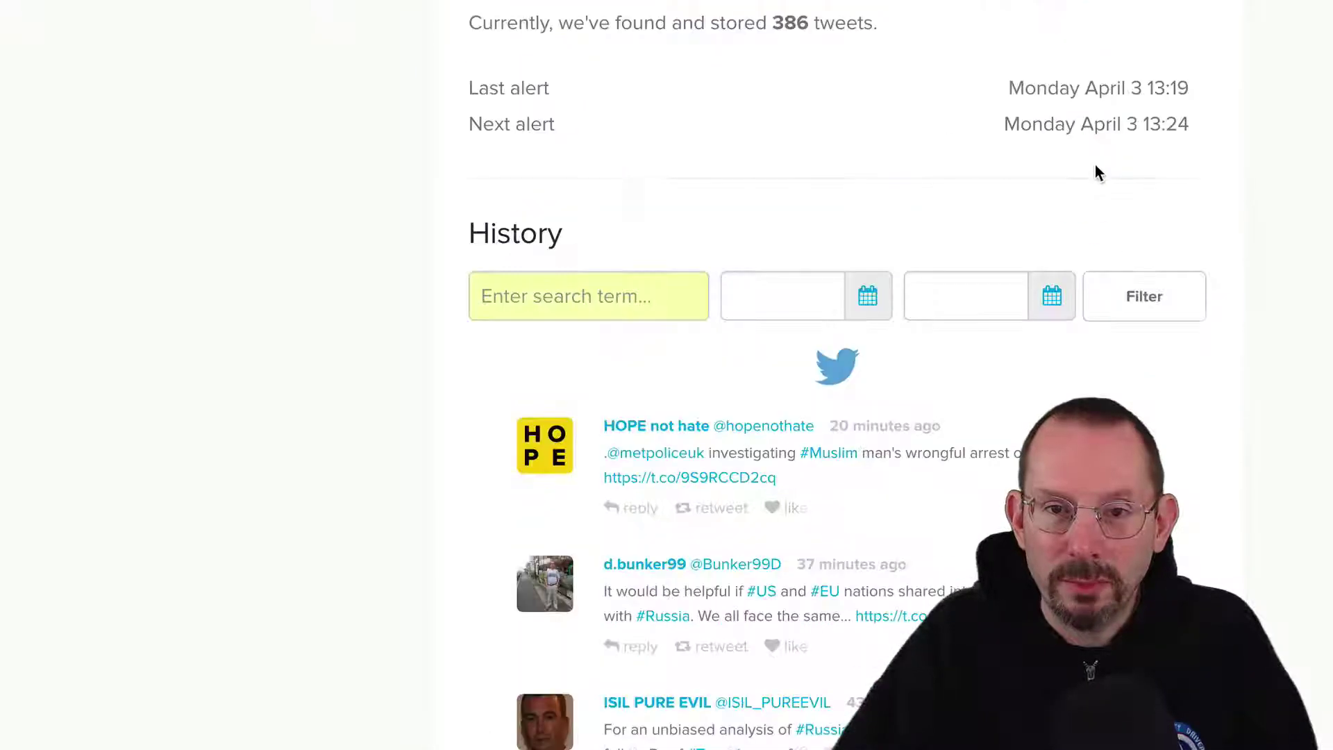
pyautogui.scroll(1, 705, 114)
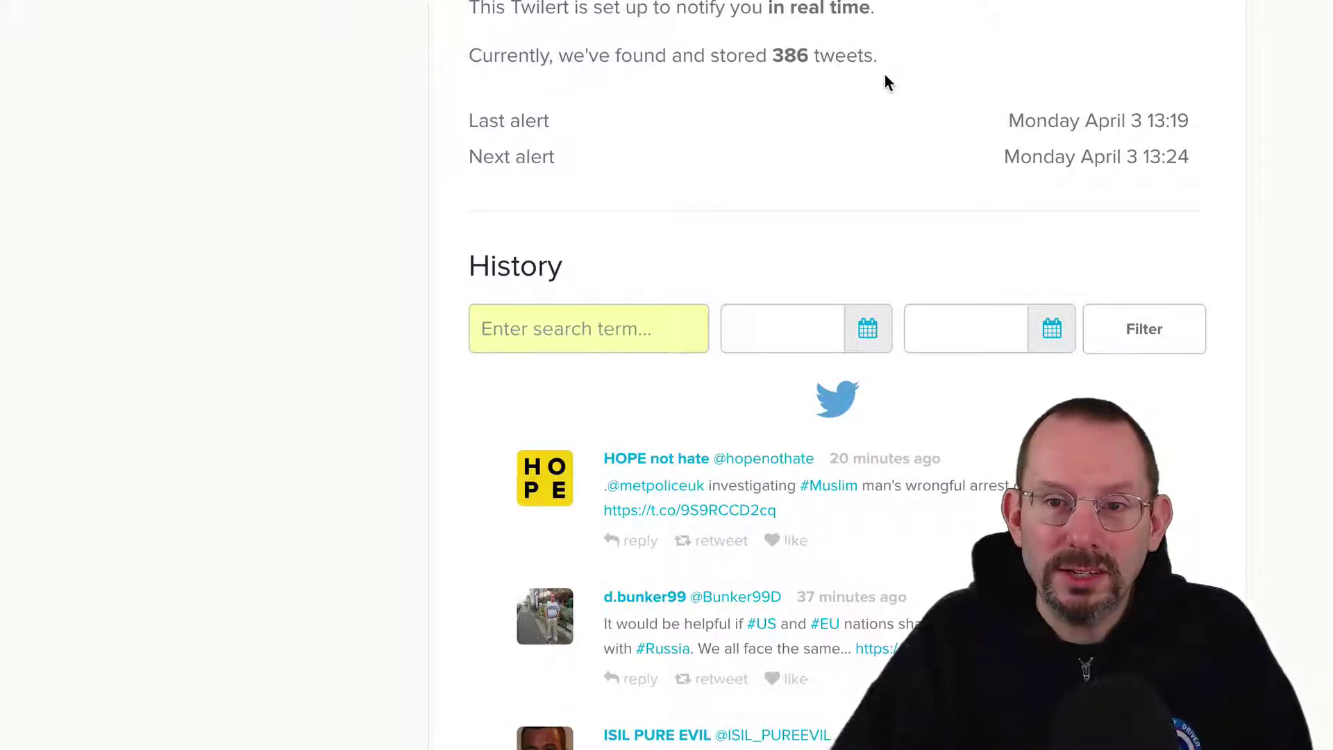
pyautogui.scroll(3, 889, 77)
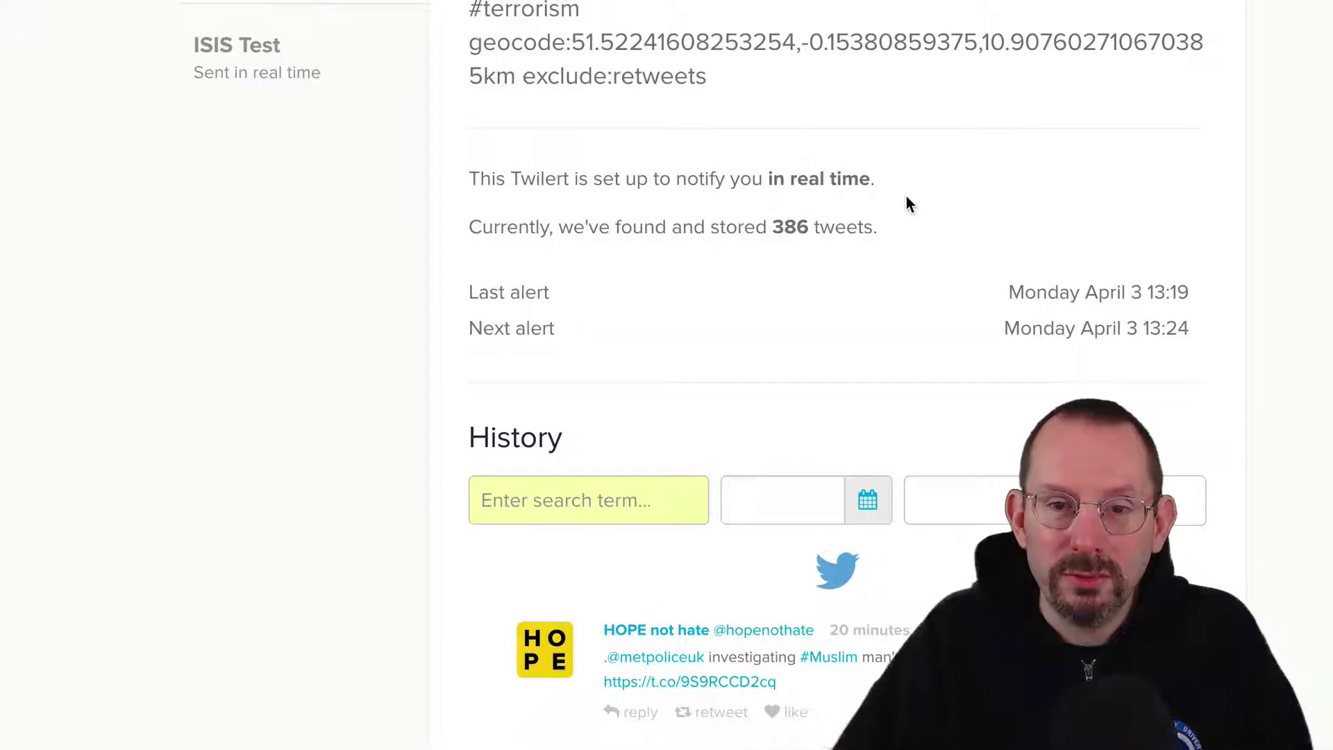
pyautogui.scroll(2, 905, 197)
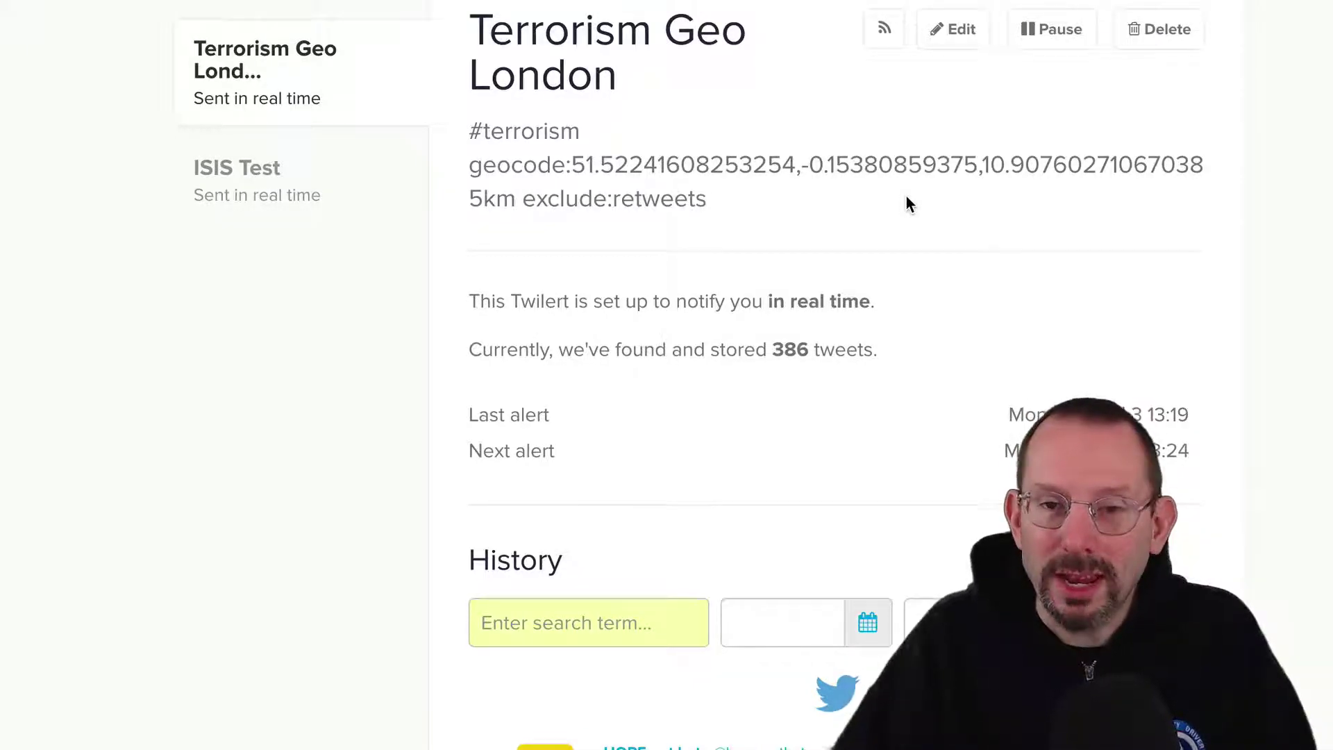
pyautogui.scroll(1, 906, 196)
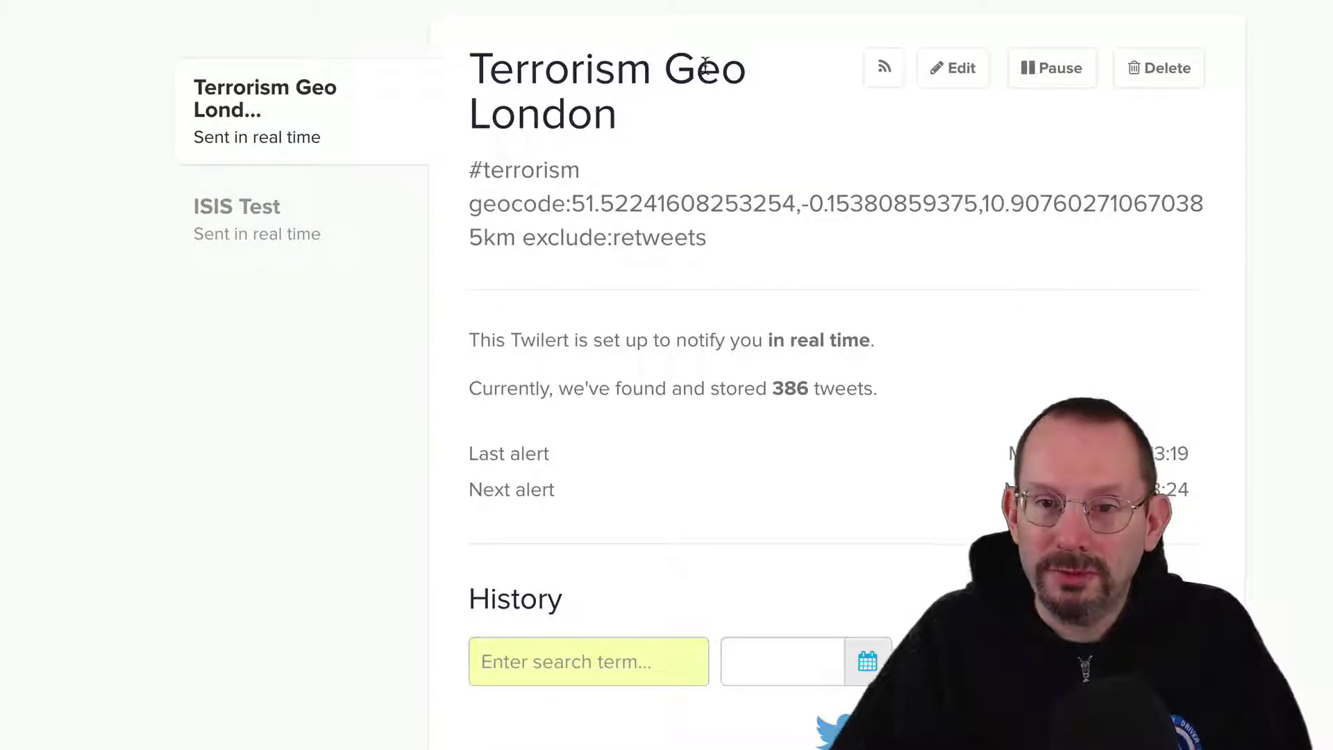
pyautogui.moveTo(887, 72)
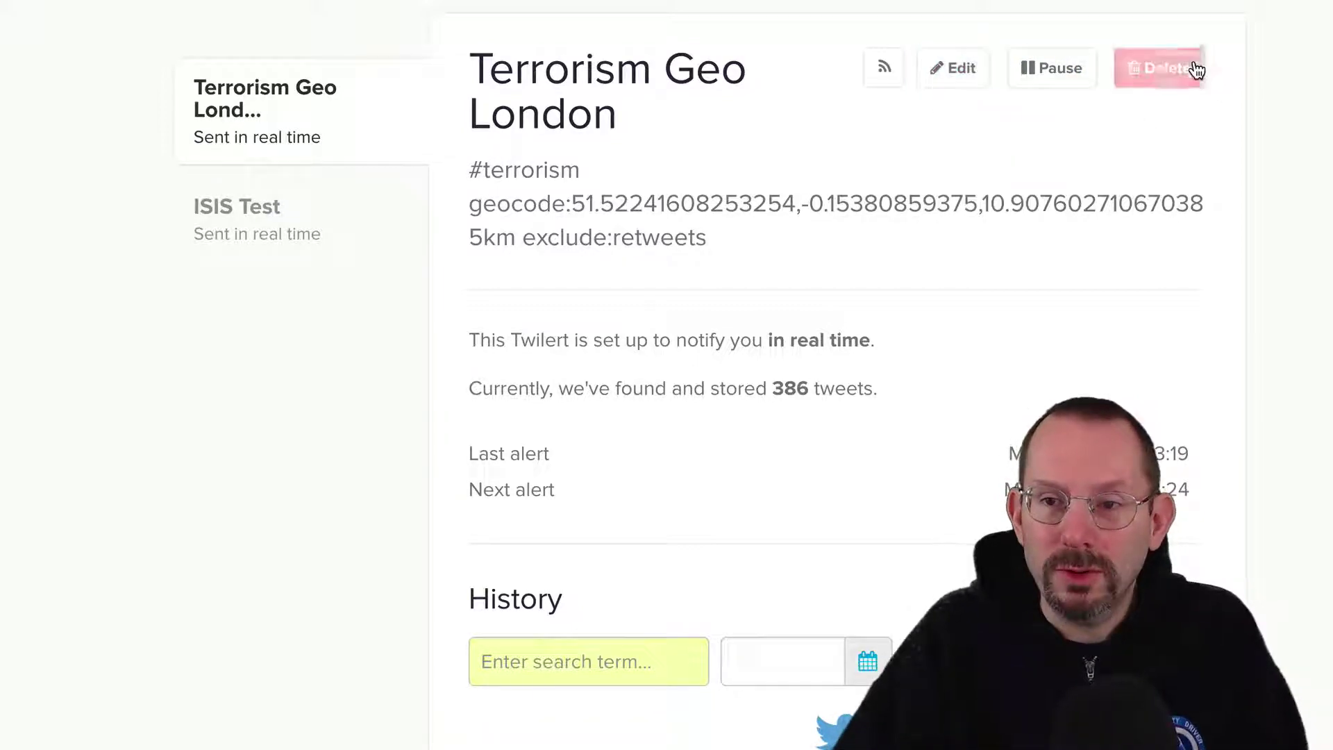
pyautogui.scroll(3, 1022, 167)
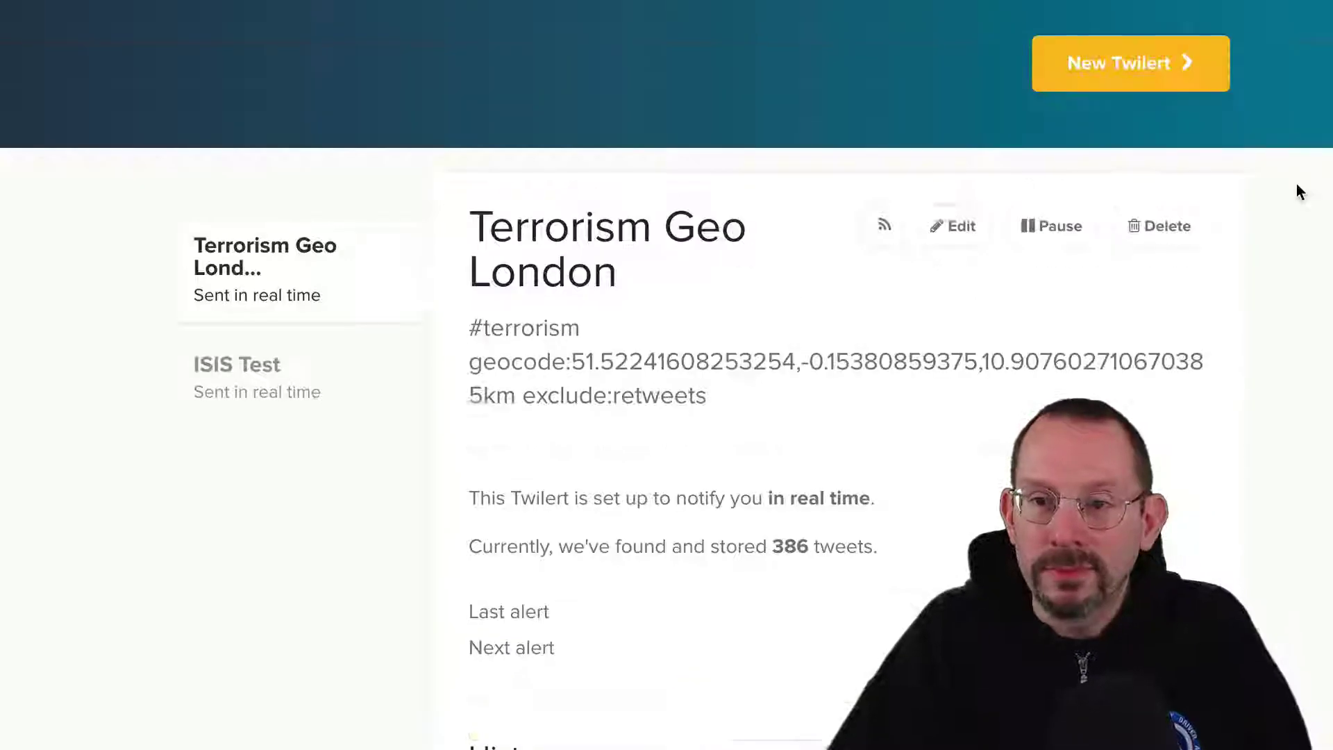
# Step: Start a new Twilert and add an empty exact-phrase term from the word filters
pyautogui.click(1132, 78)
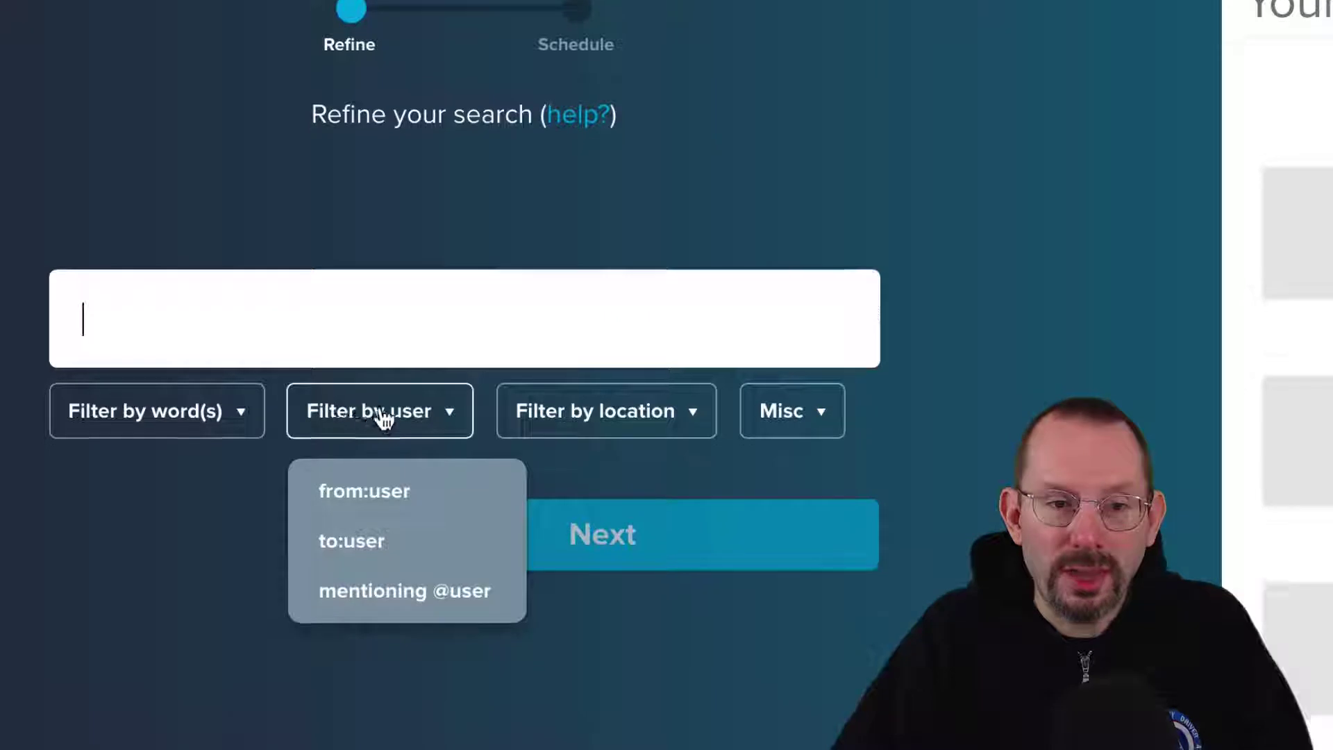
pyautogui.scroll(-1, 215, 362)
pyautogui.moveTo(215, 363)
pyautogui.moveTo(311, 354)
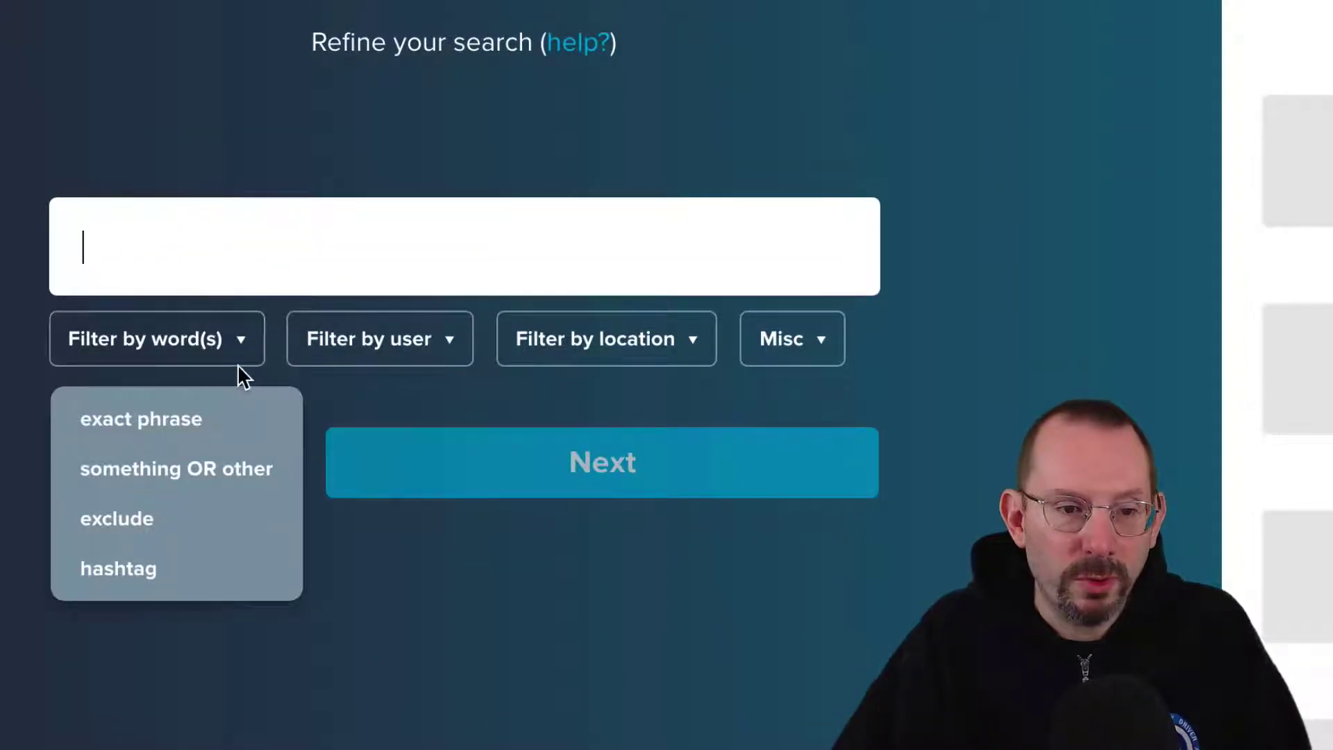
pyautogui.moveTo(510, 347)
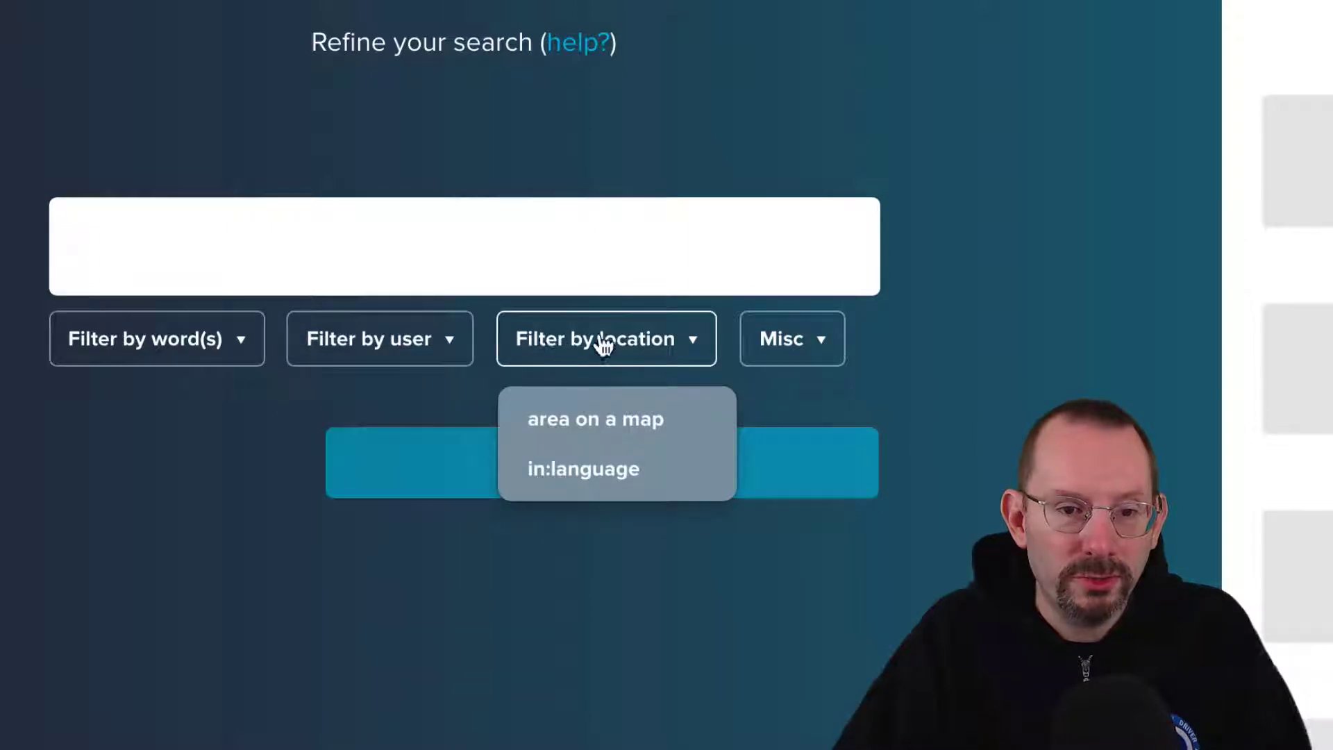
pyautogui.moveTo(762, 348)
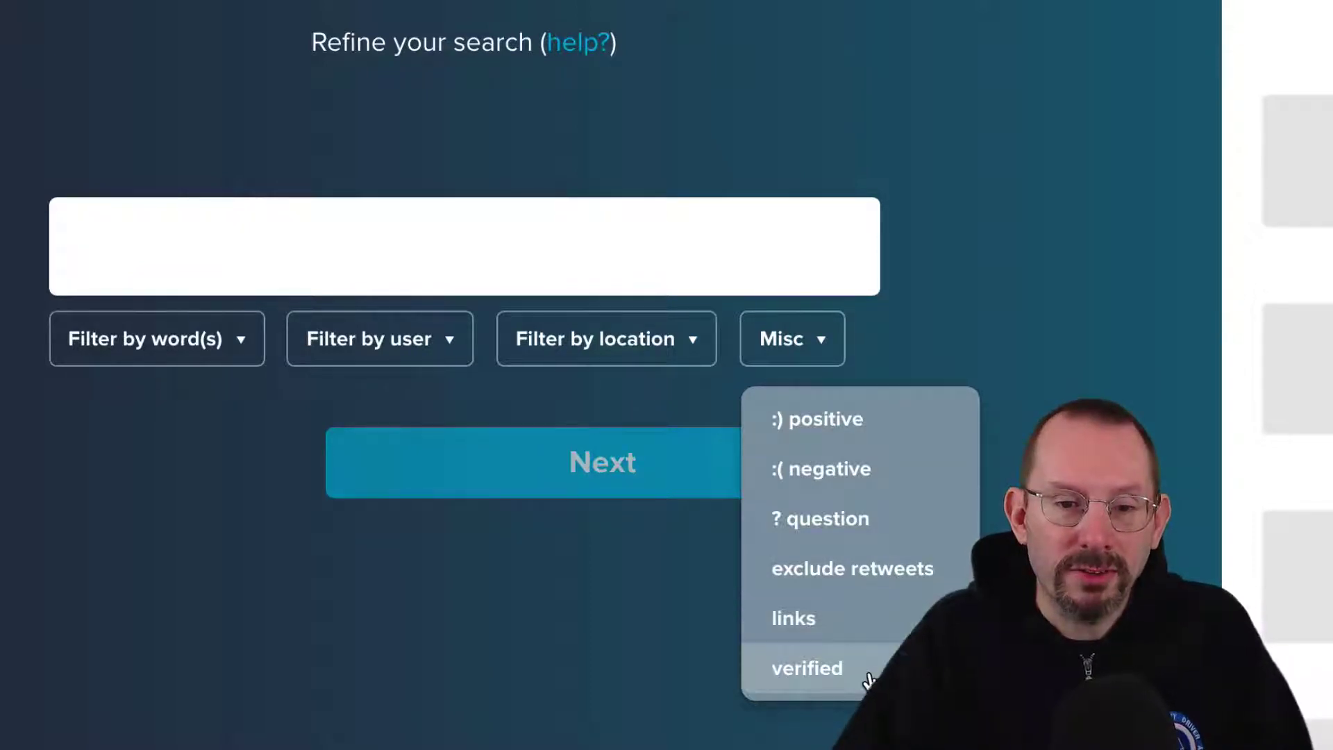
pyautogui.click(145, 327)
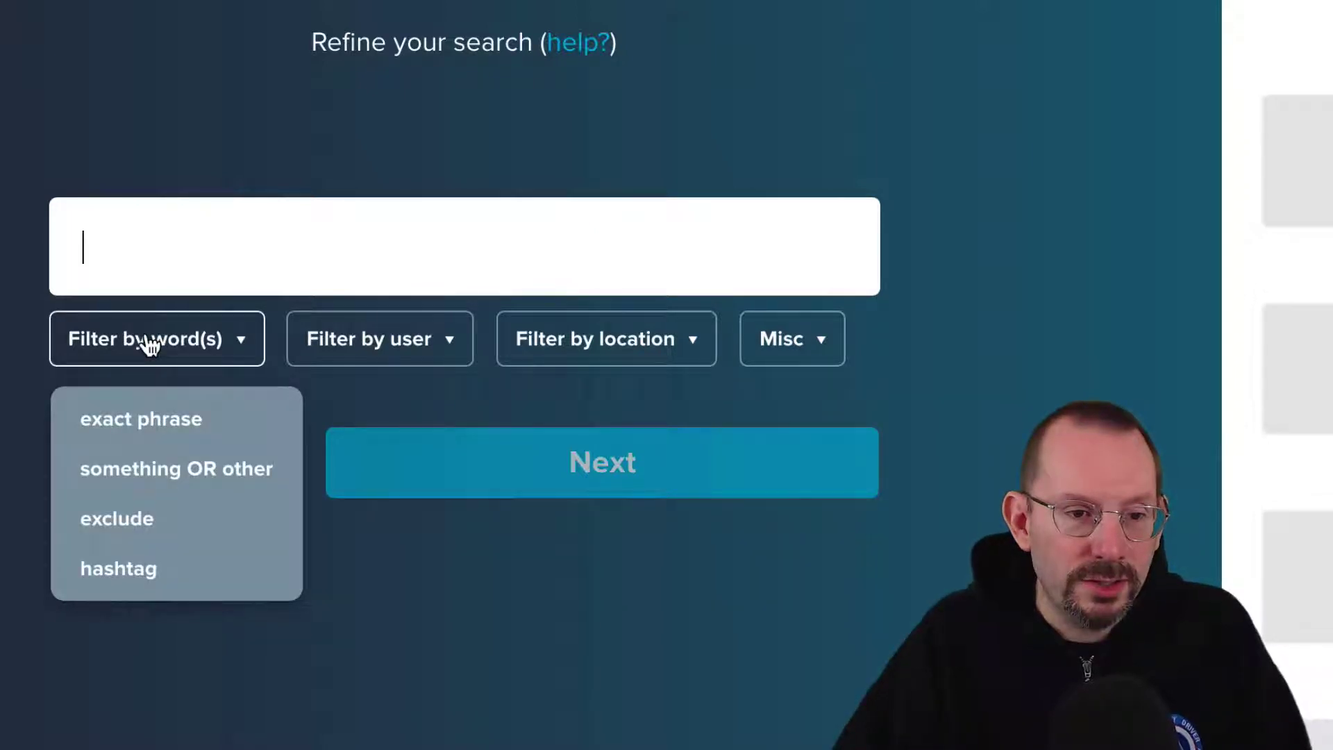
pyautogui.click(132, 246)
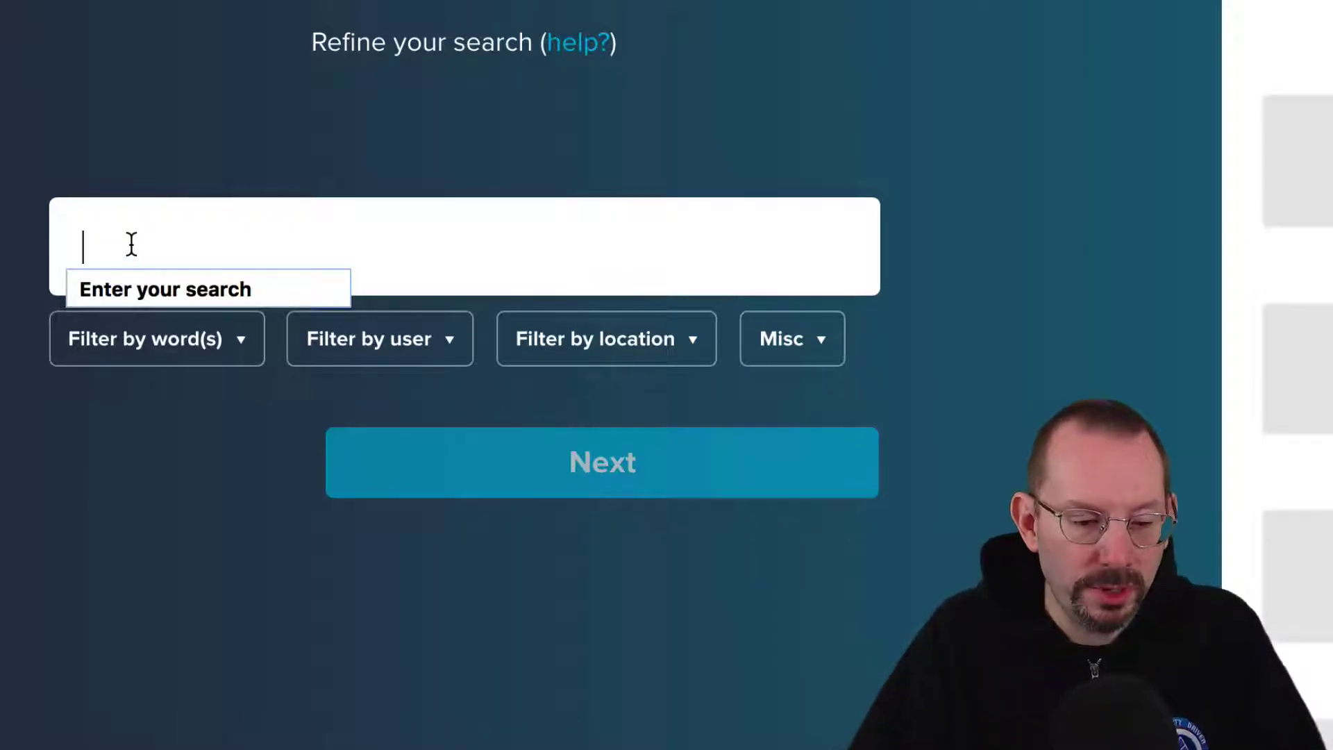
pyautogui.click(136, 339)
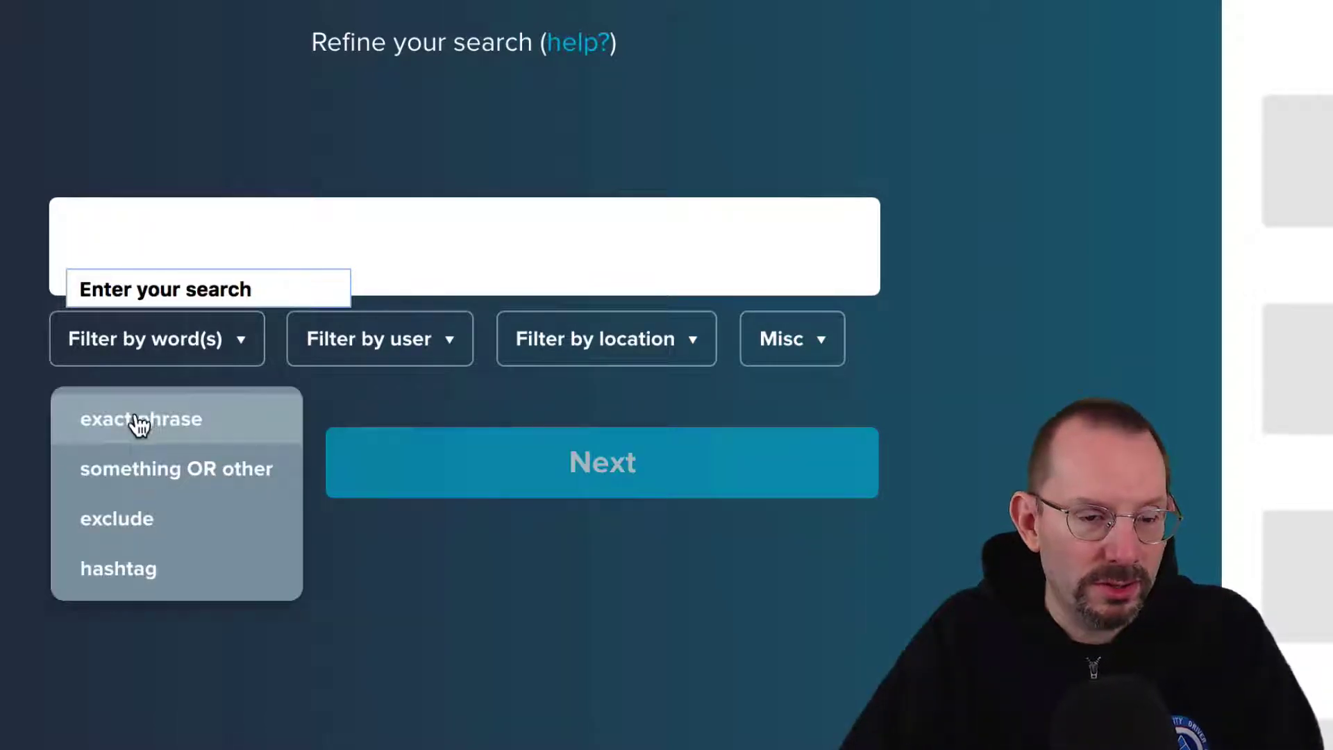
pyautogui.click(136, 420)
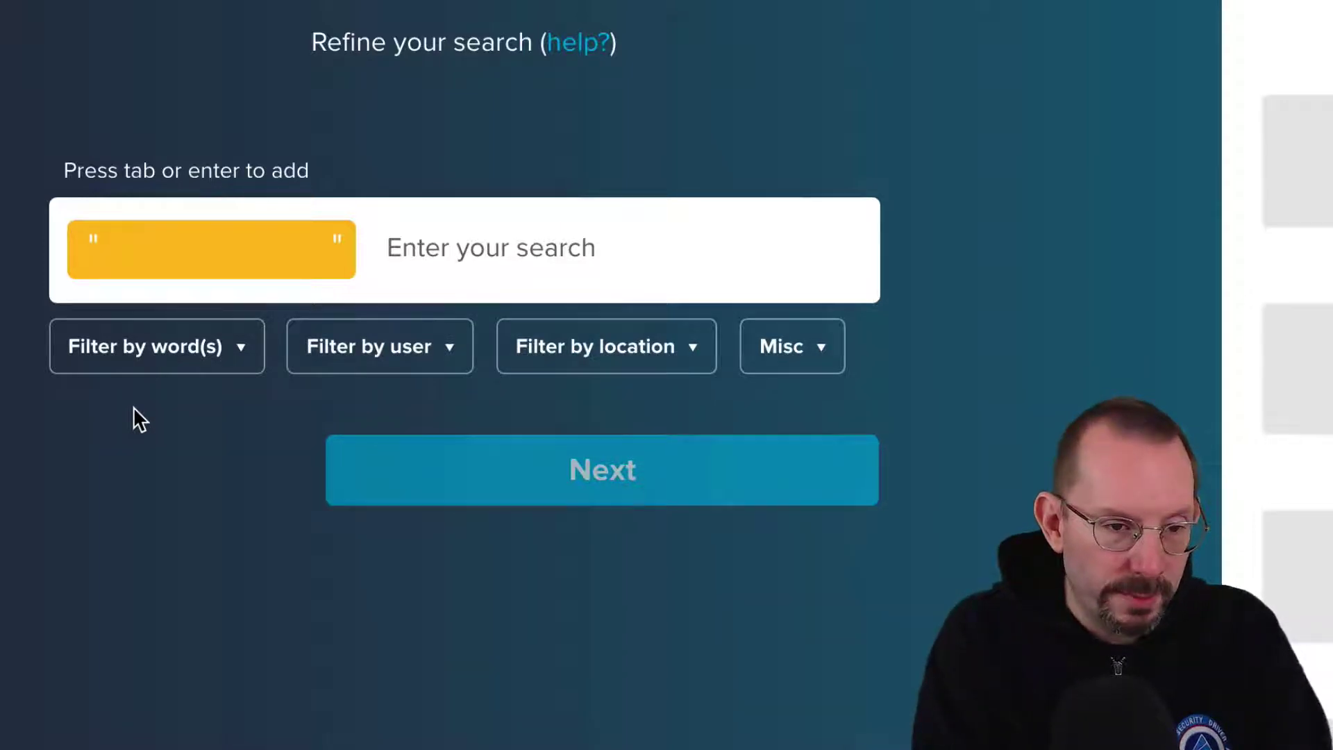
# Step: Enter 'Red Sox' as the exact phrase
pyautogui.write('Red so')
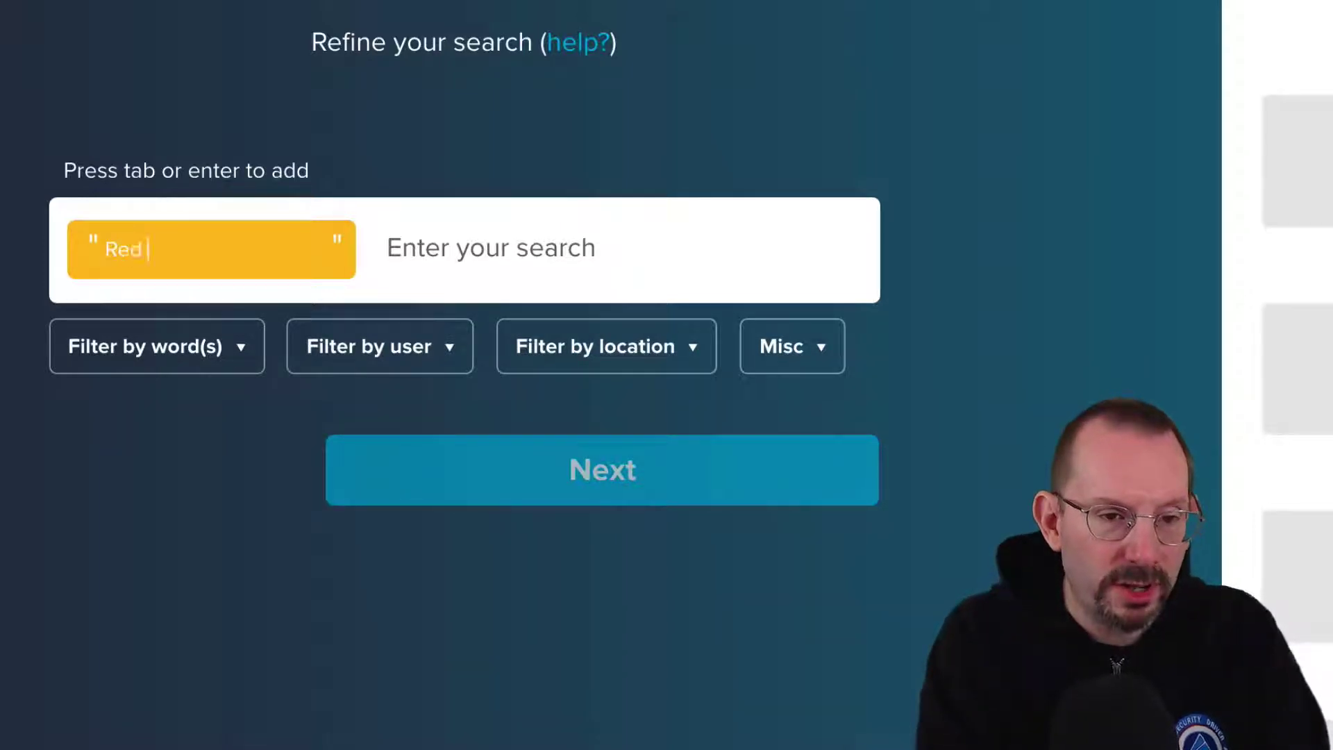
pyautogui.press('BackSpace')
pyautogui.press('BackSpace')
pyautogui.write('Sox')
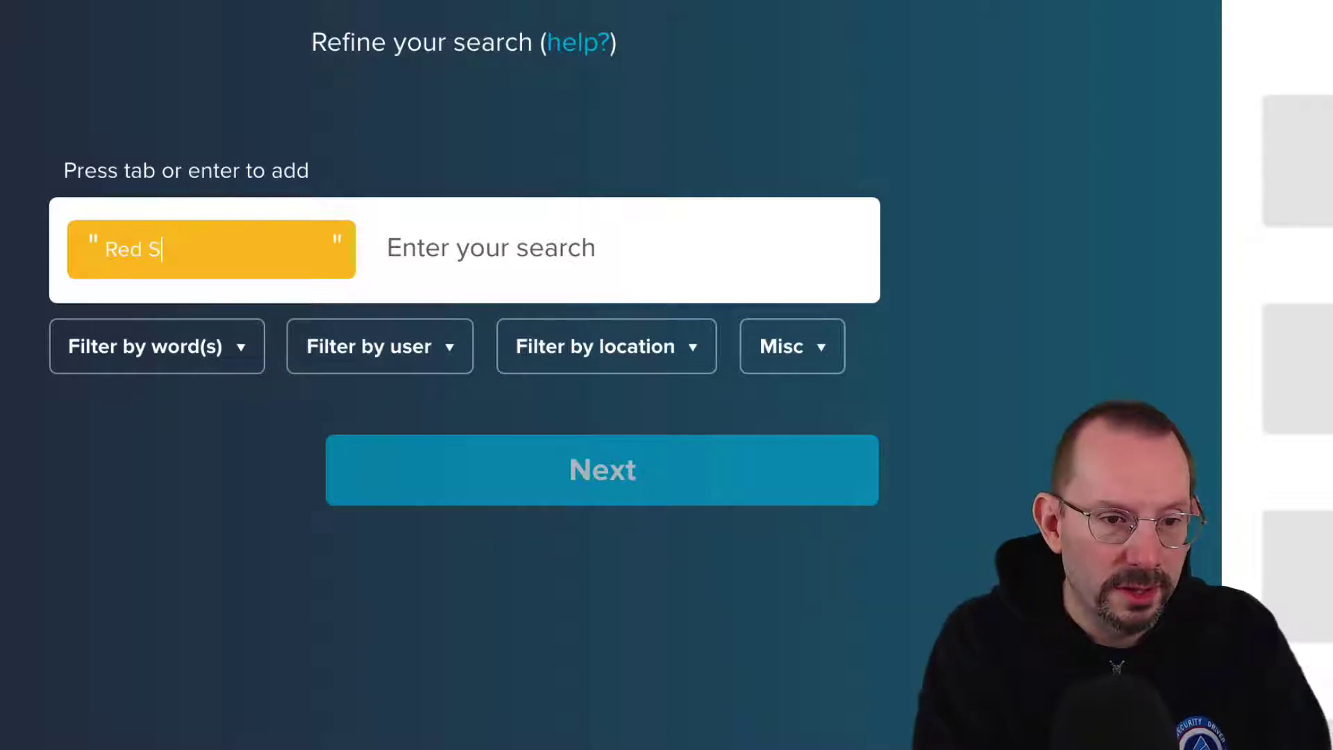
# Step: Choose to filter by location using an area on a map
pyautogui.moveTo(300, 357)
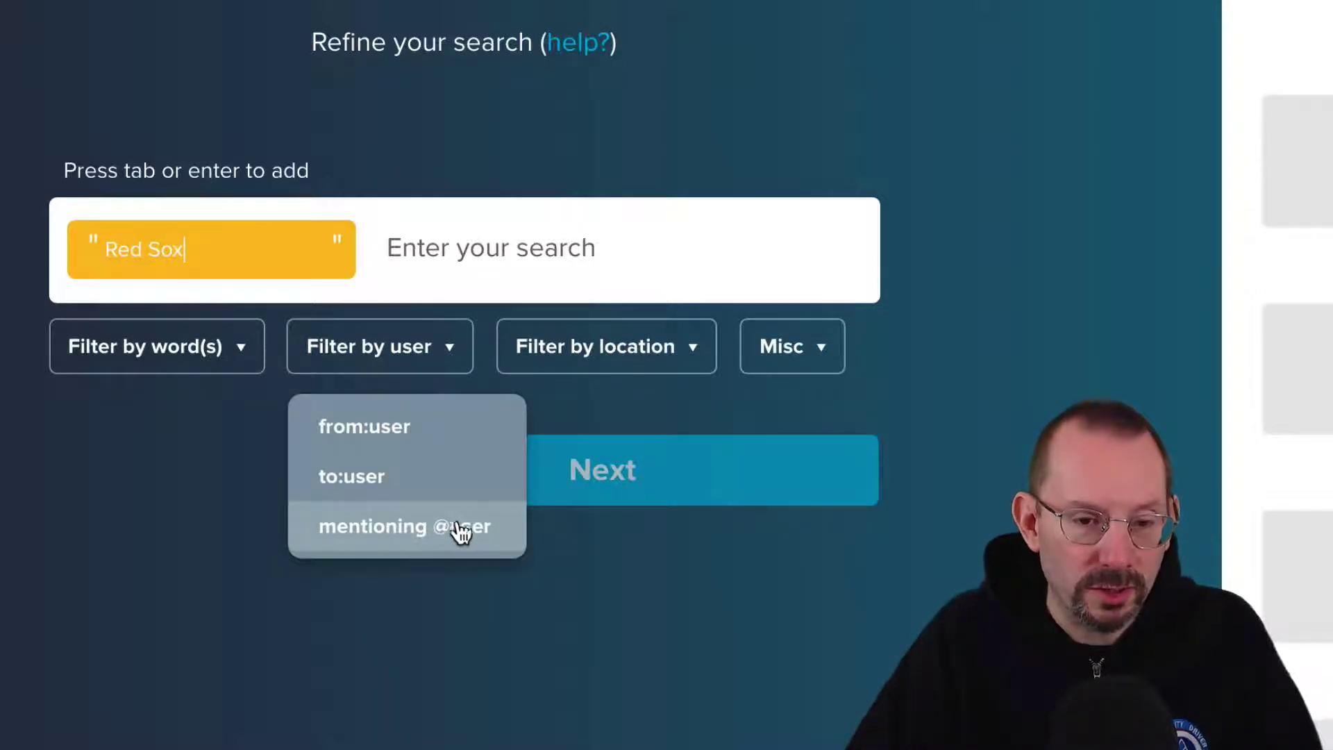
pyautogui.moveTo(601, 333)
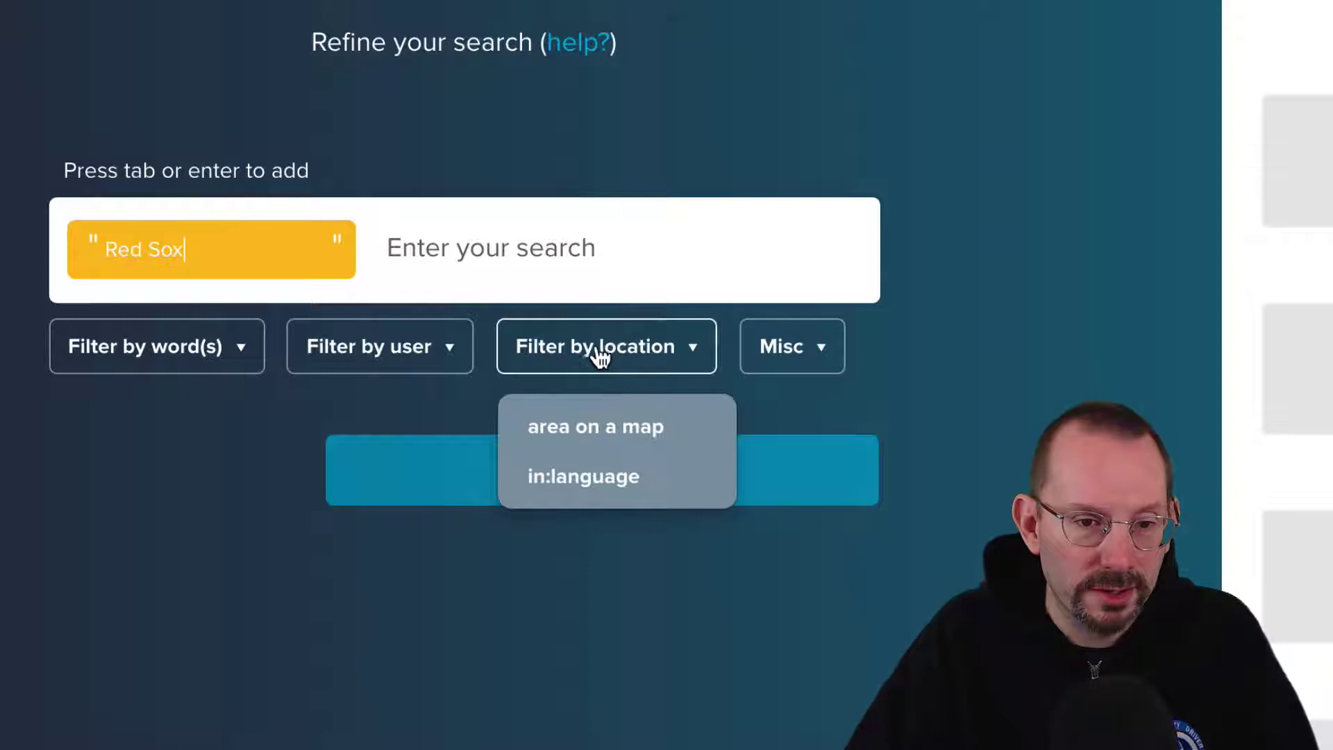
pyautogui.click(597, 429)
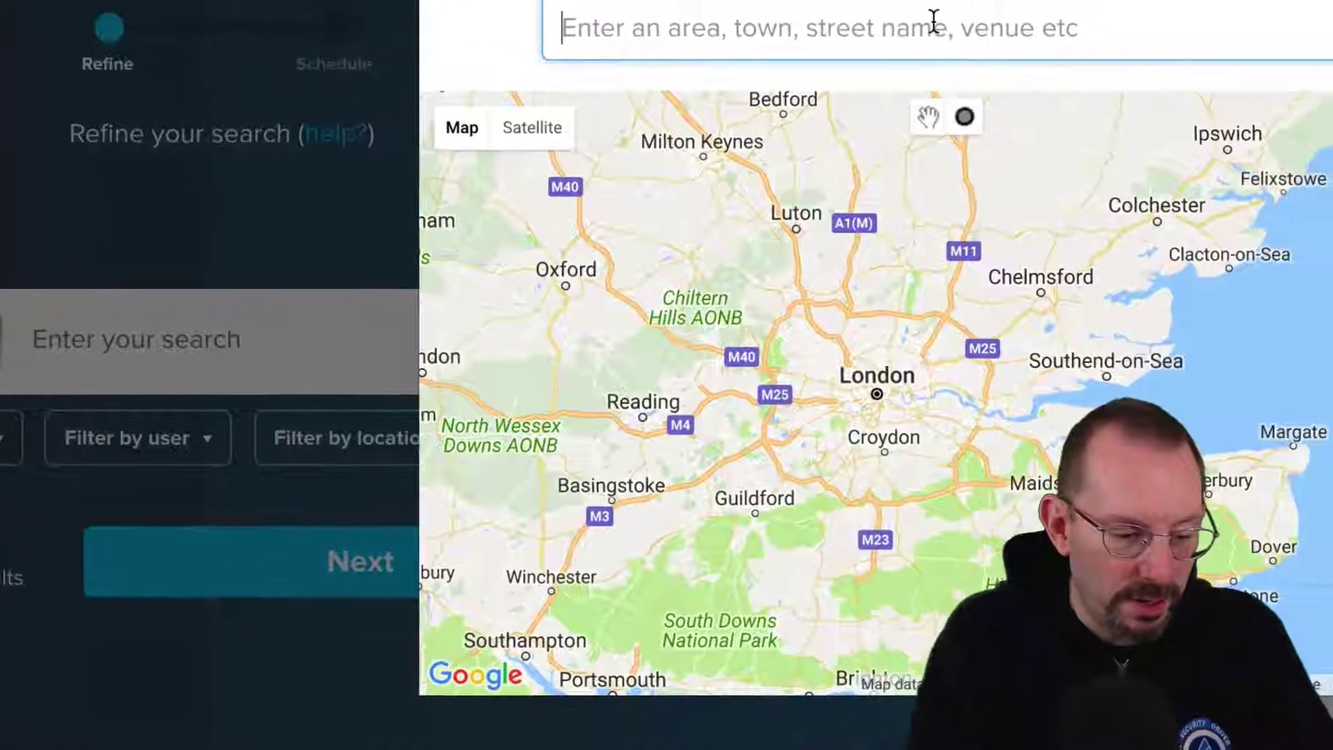
# Step: Locate Fenway Park, Boston, circle the ballpark on the map, and save it as the location
pyautogui.write('Fenway')
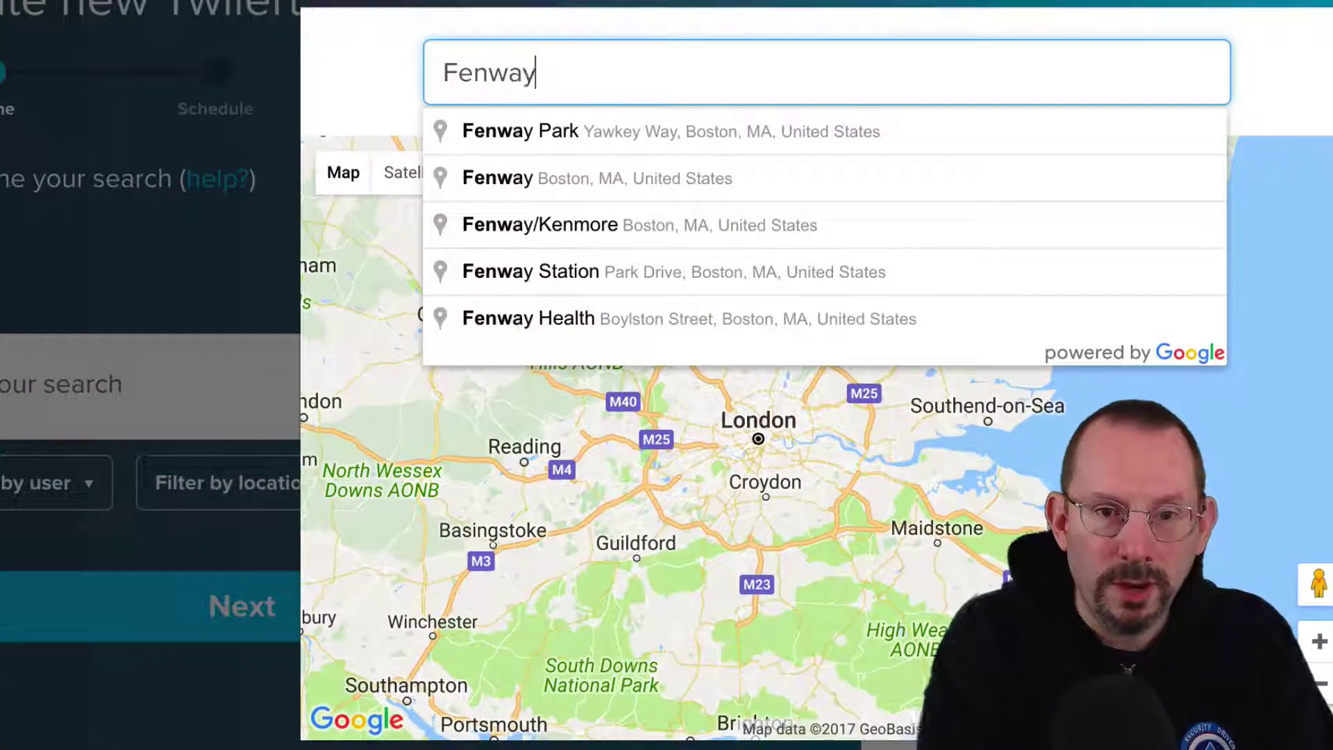
pyautogui.click(774, 118)
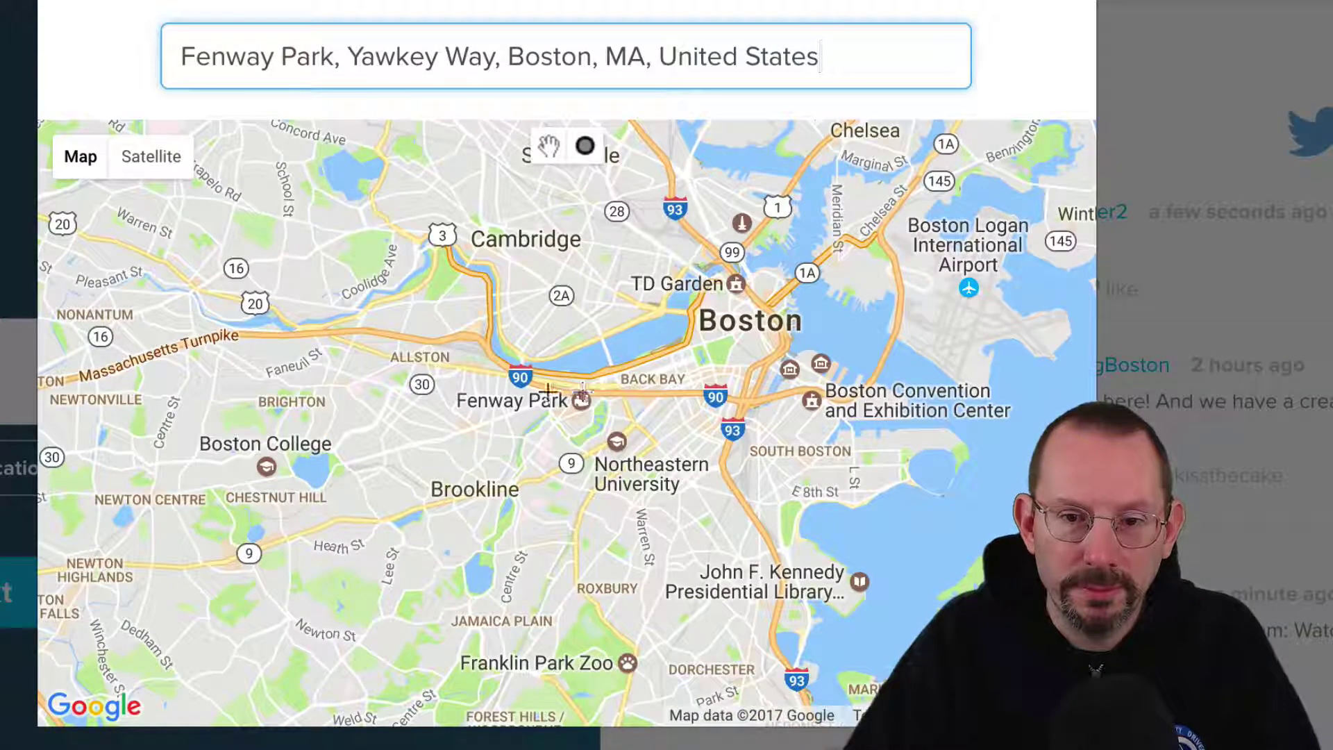
pyautogui.scroll(1, 547, 392)
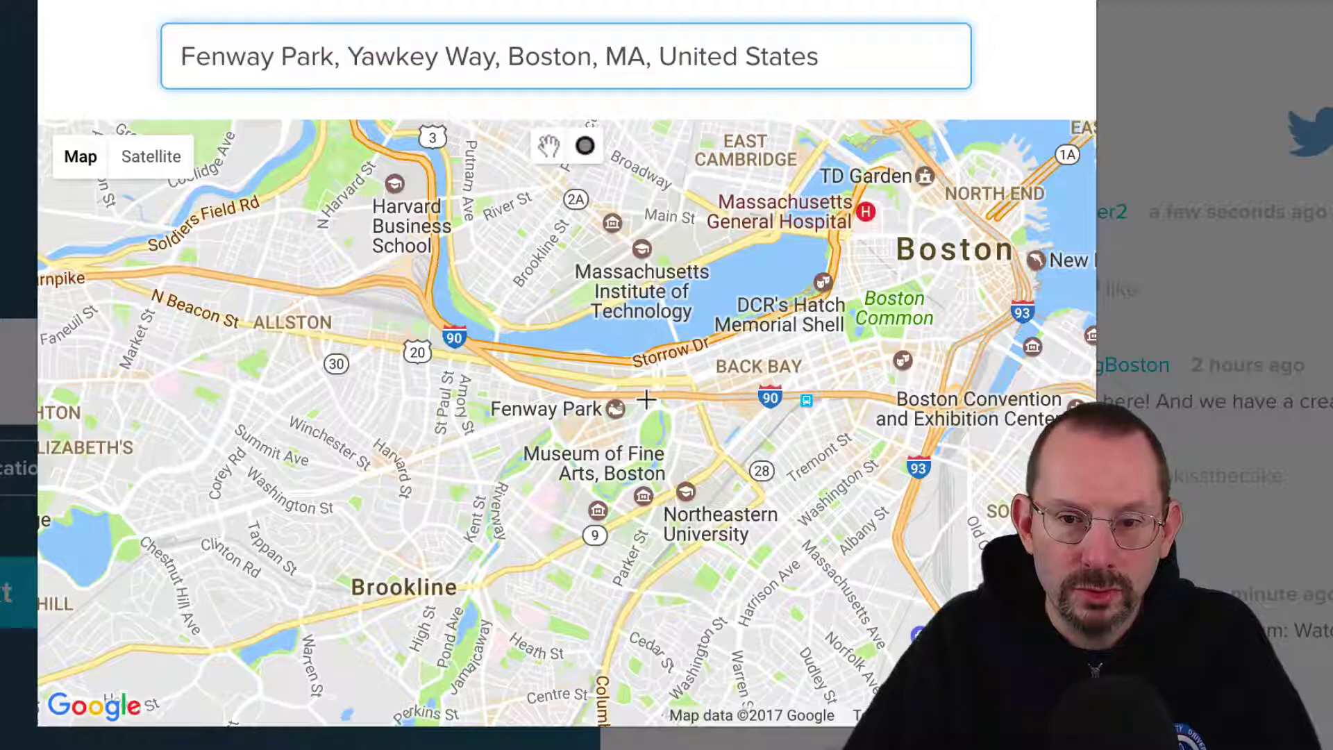
pyautogui.scroll(2, 610, 418)
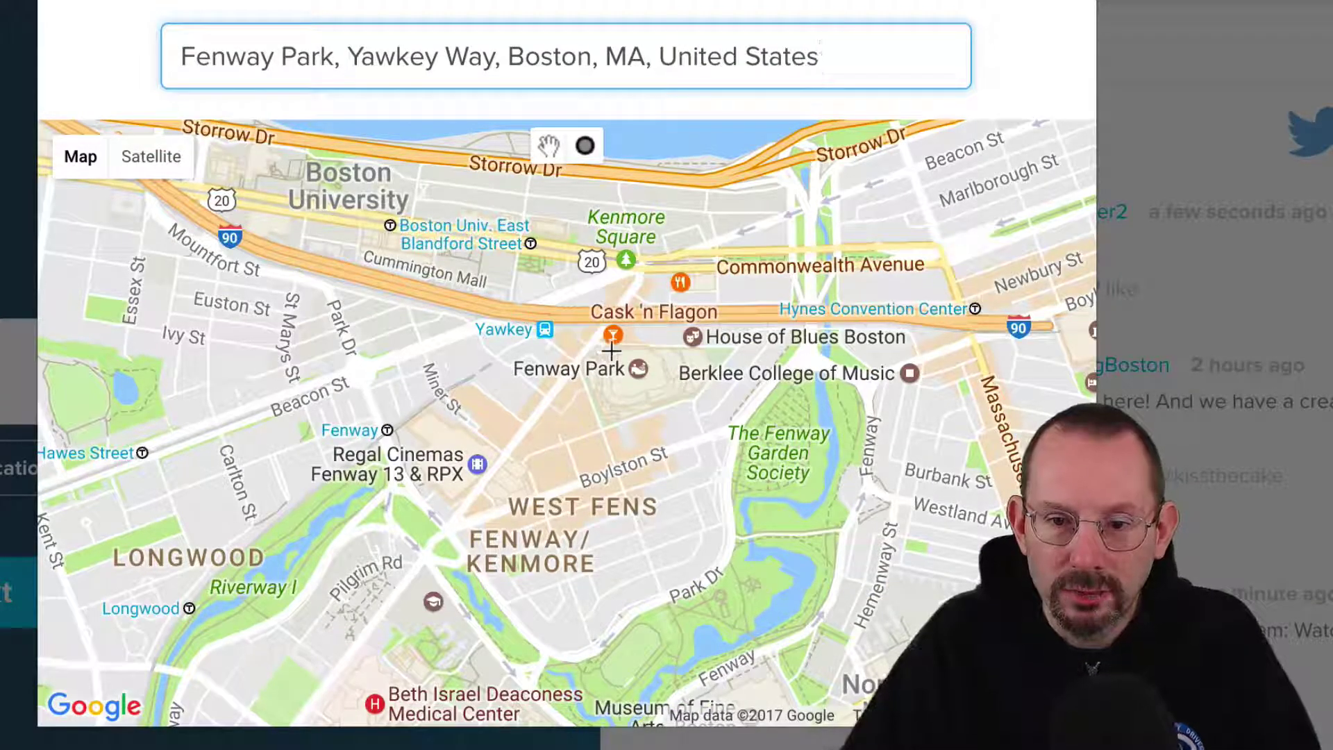
pyautogui.moveTo(616, 357)
pyautogui.mouseDown()
pyautogui.moveTo(648, 375)
pyautogui.moveTo(715, 377)
pyautogui.moveTo(583, 365)
pyautogui.mouseUp()
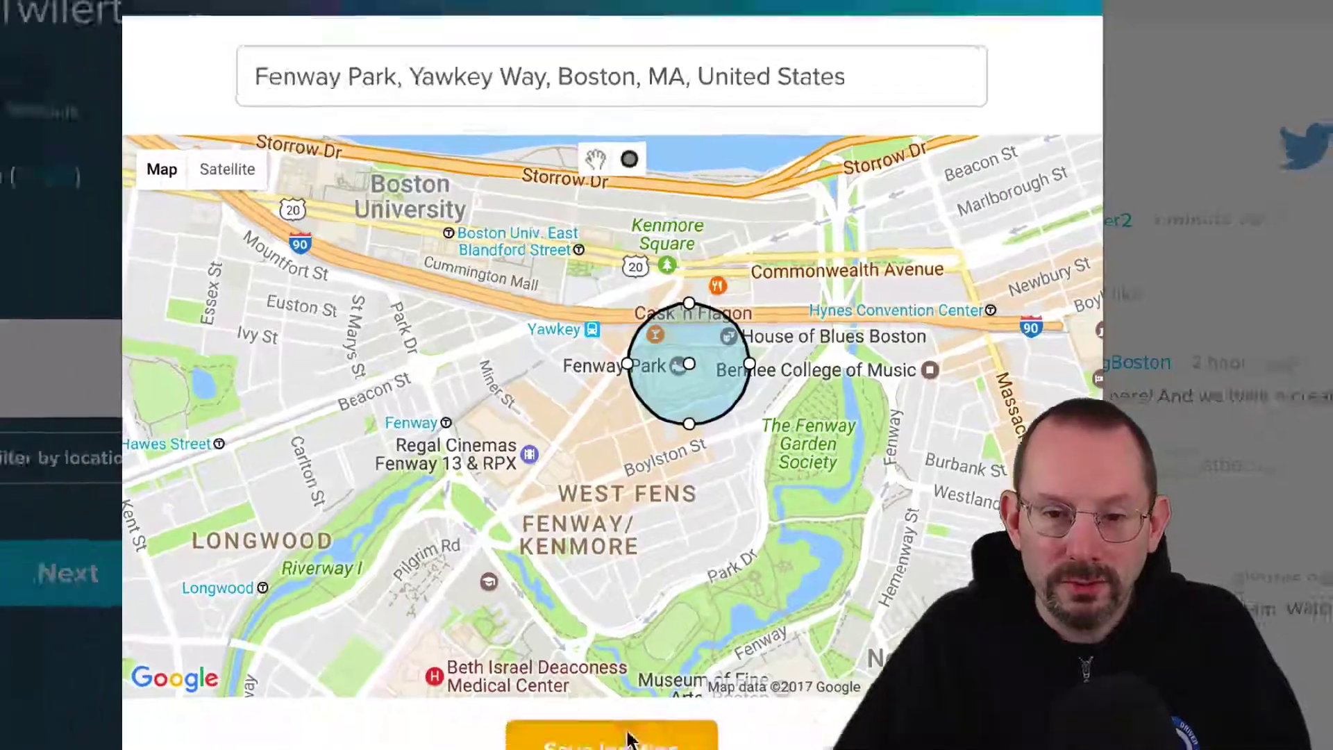
pyautogui.click(628, 738)
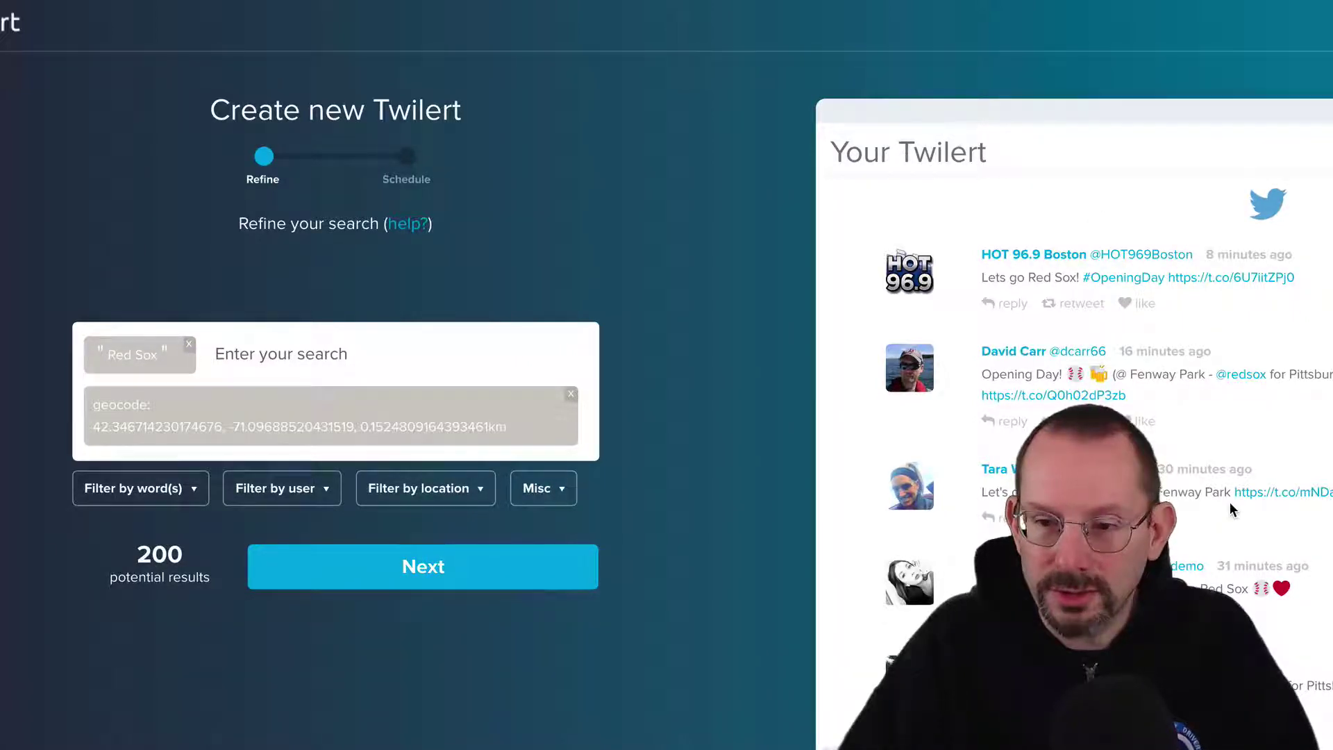
# Step: Exclude retweets from the search and continue to scheduling
pyautogui.moveTo(544, 490)
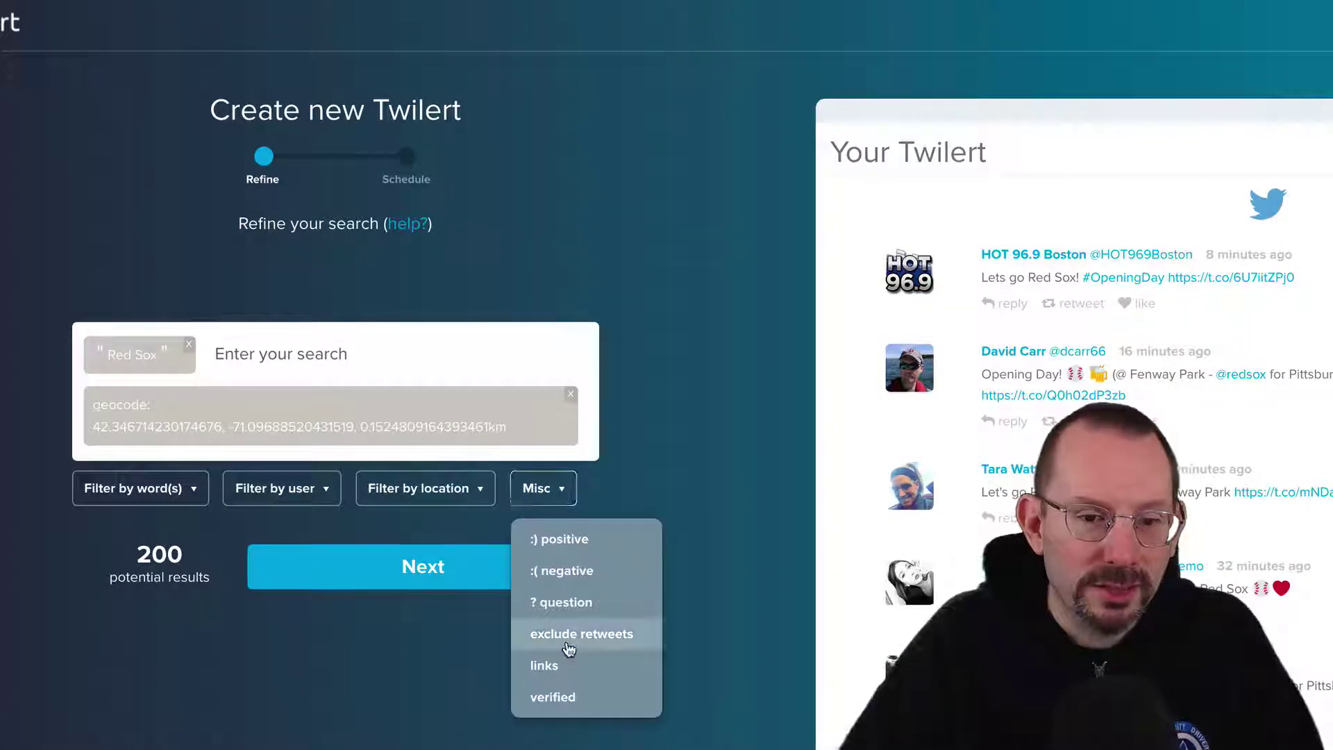
pyautogui.click(585, 633)
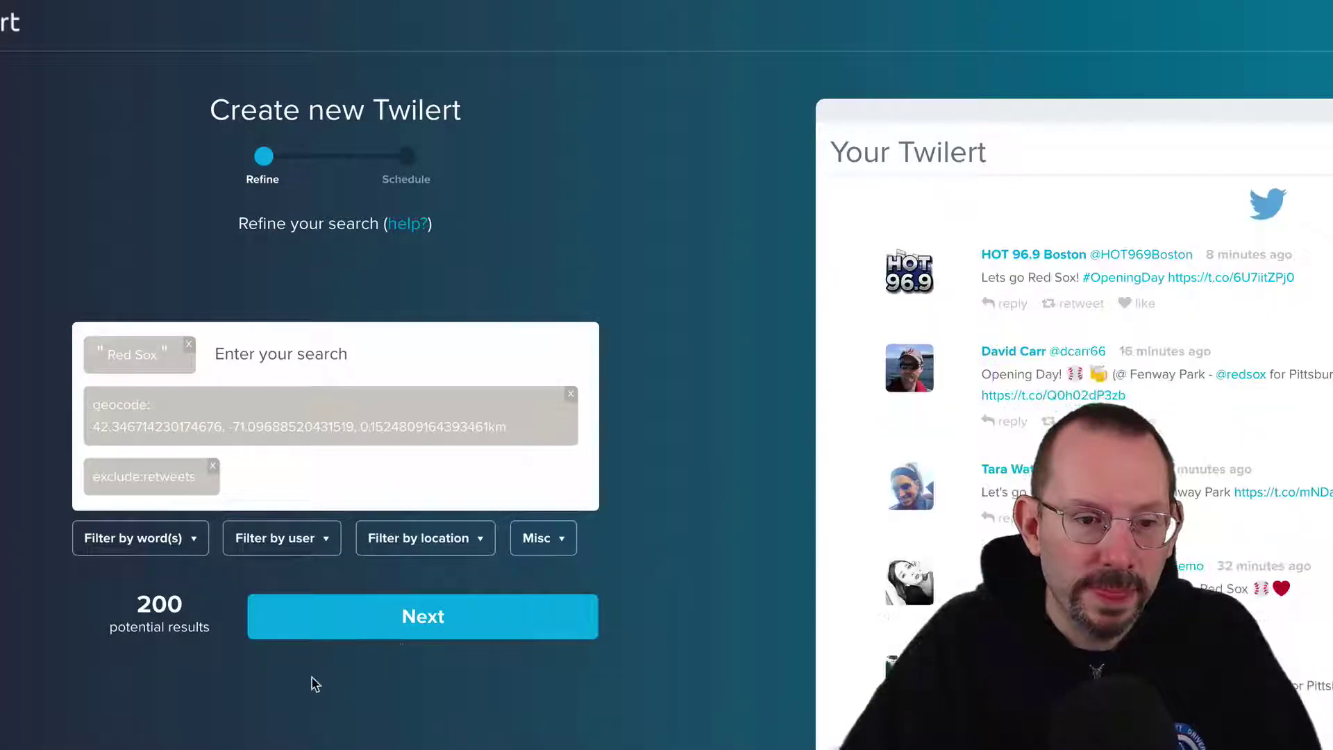
pyautogui.click(398, 621)
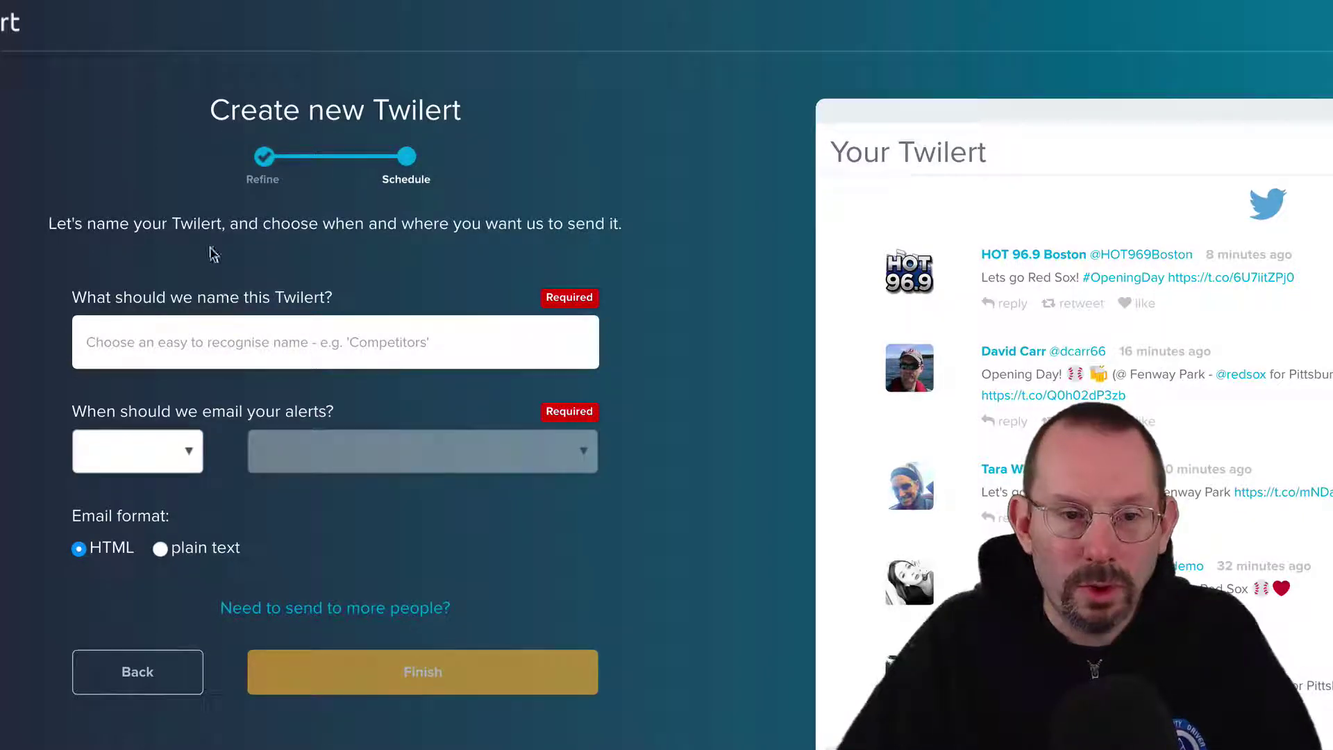
# Step: Name the alert 'Red Sox', set Realtime email frequency, and finish creating it
pyautogui.click(263, 330)
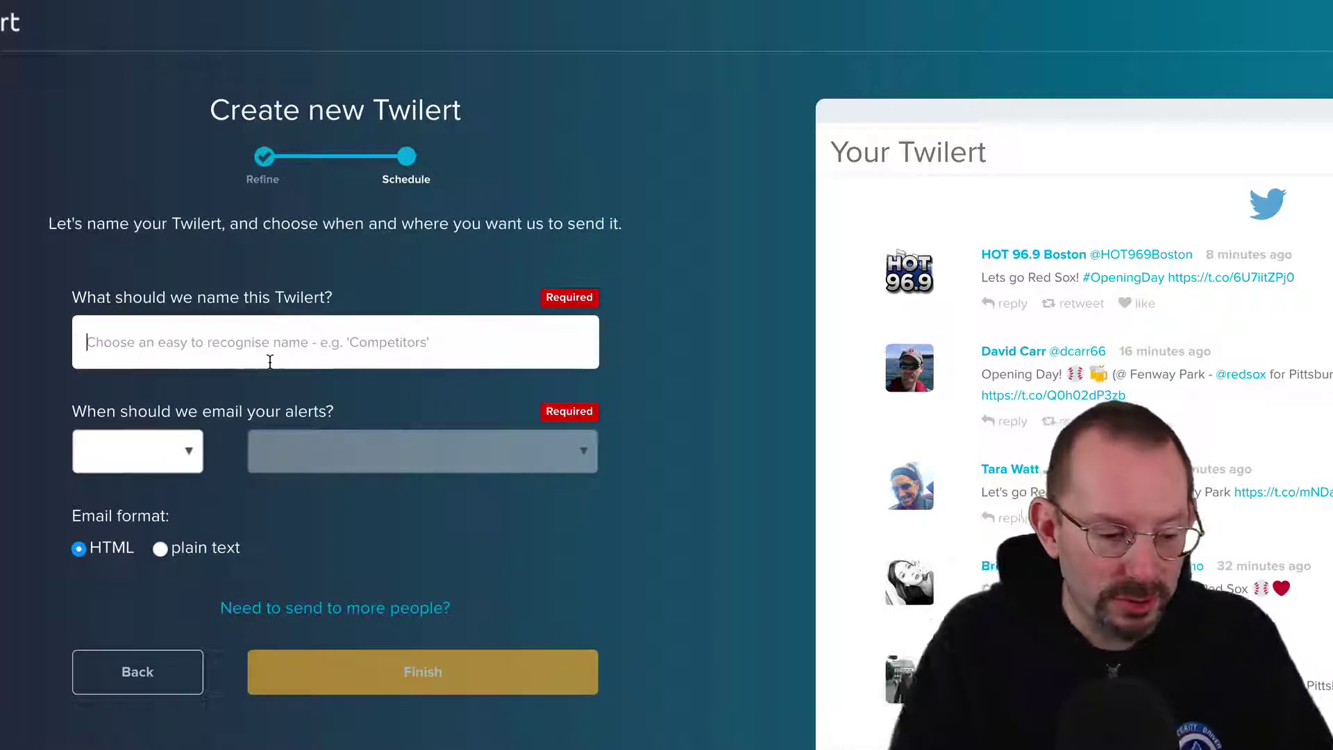
pyautogui.write('Red Sox')
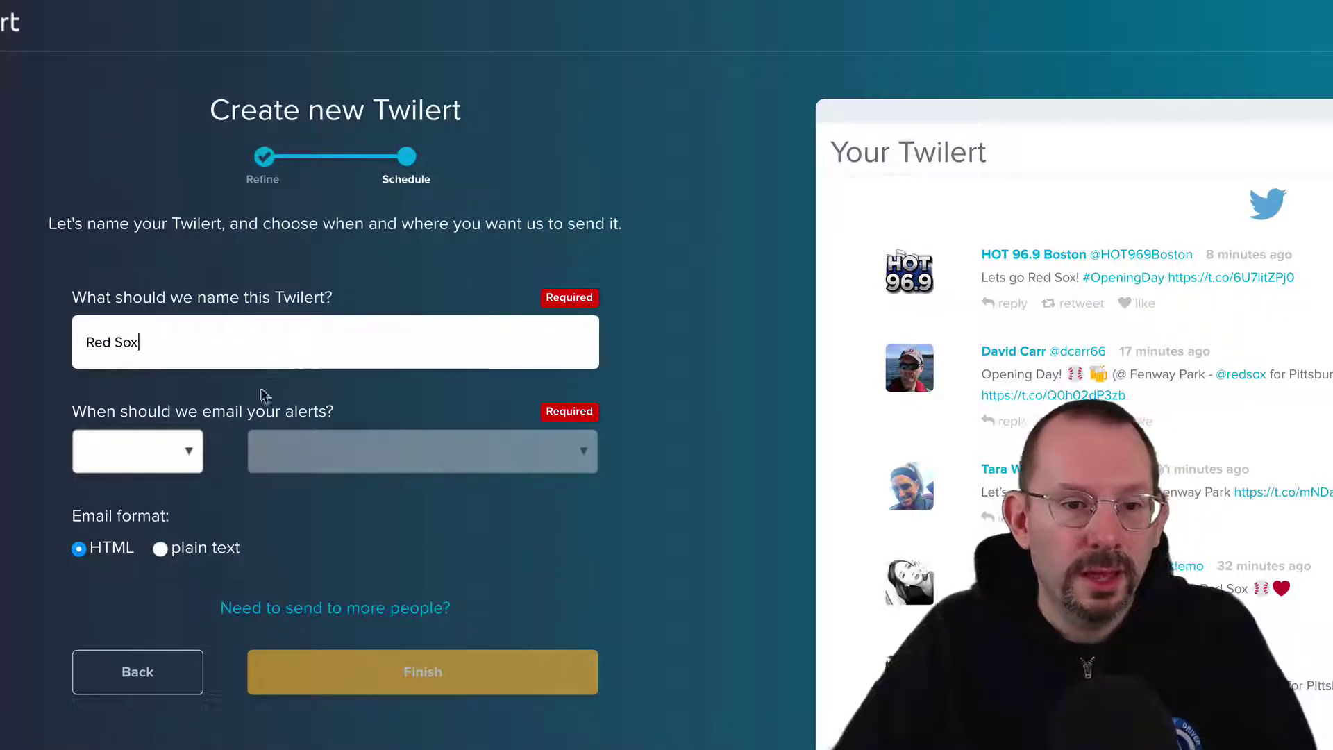
pyautogui.click(190, 448)
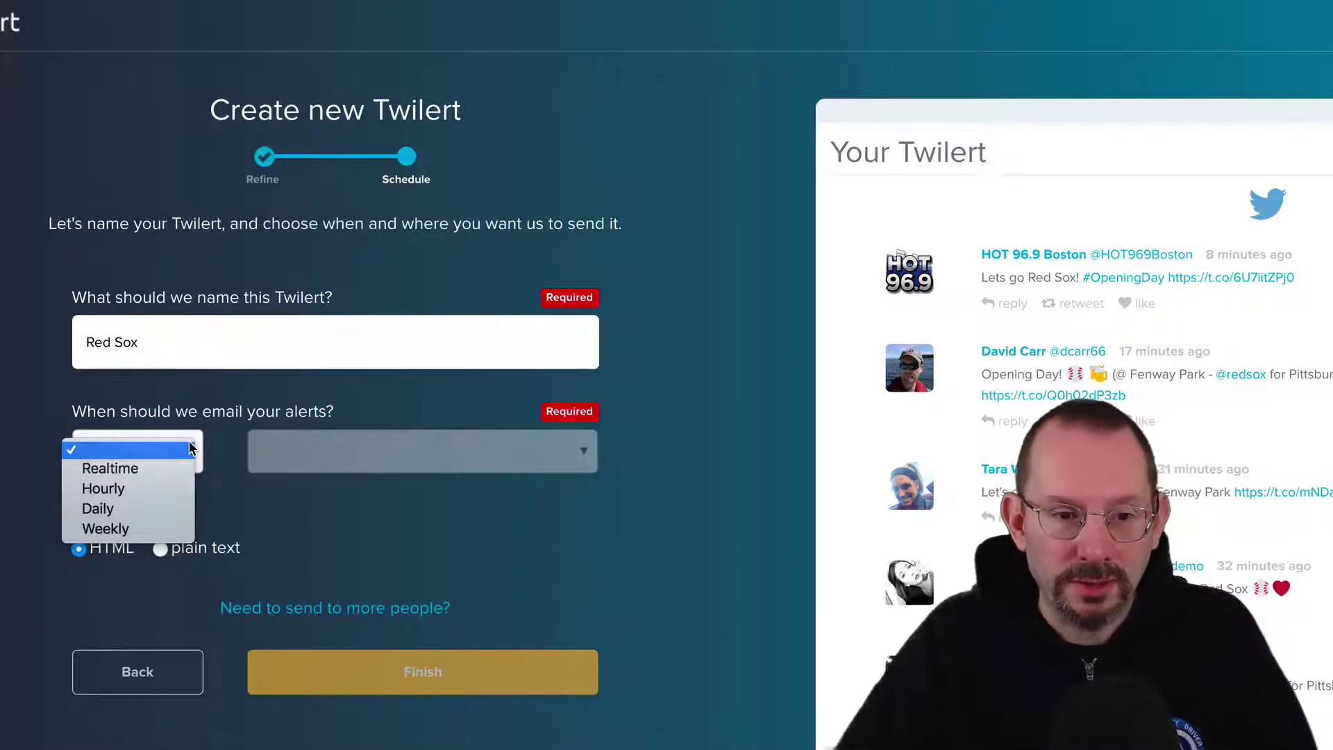
pyautogui.click(154, 469)
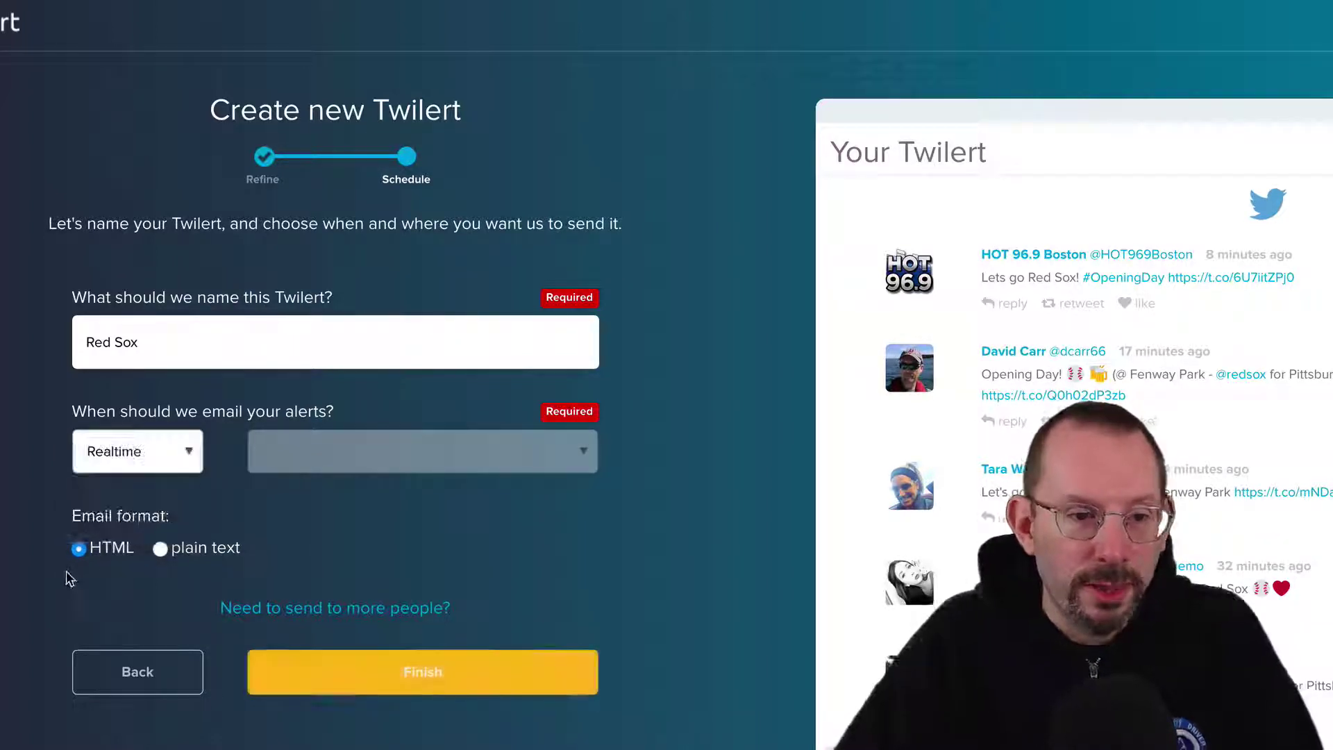
pyautogui.click(310, 608)
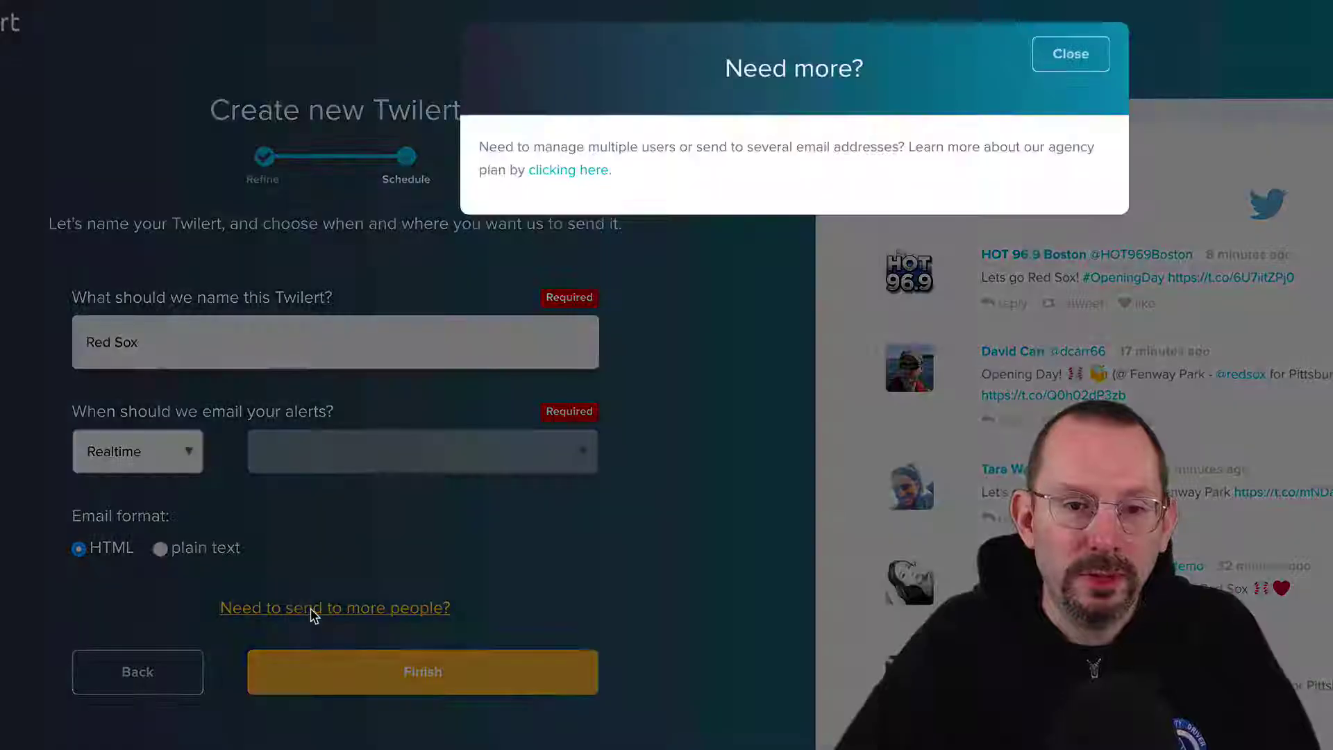
pyautogui.click(347, 591)
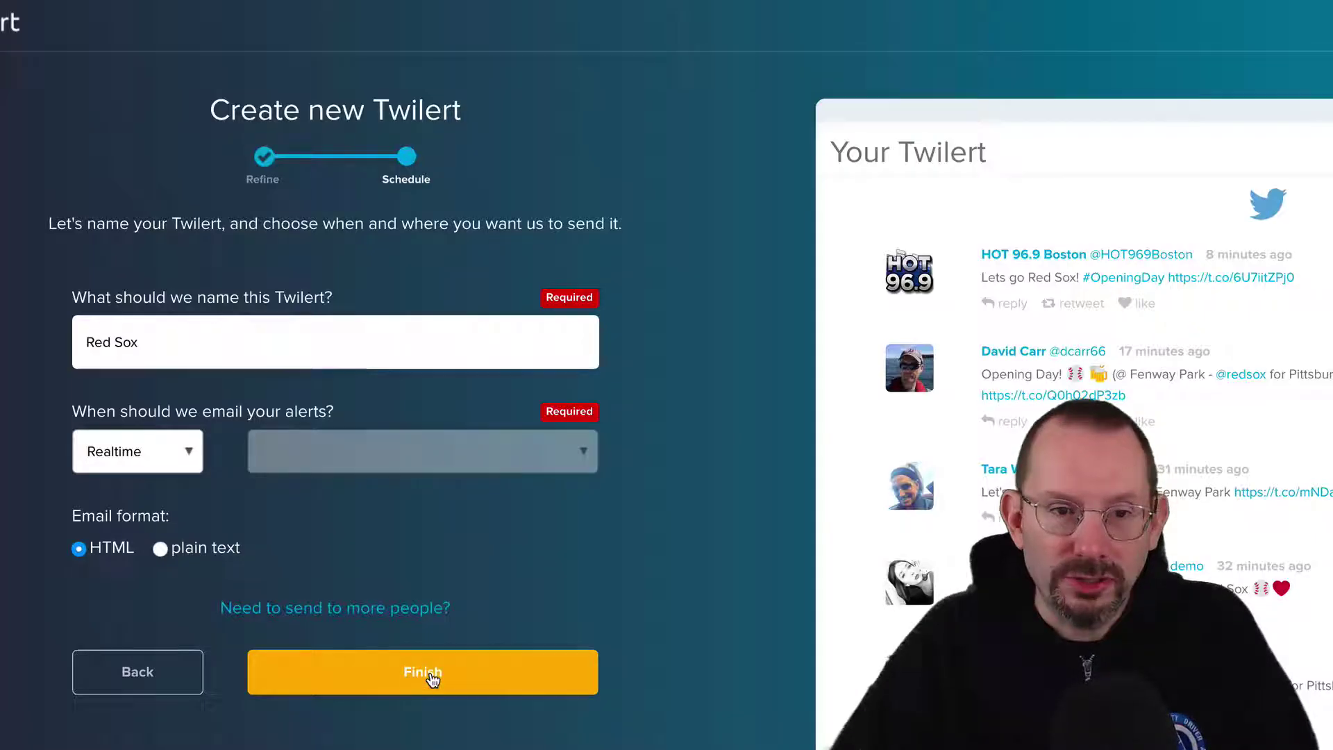
pyautogui.click(431, 676)
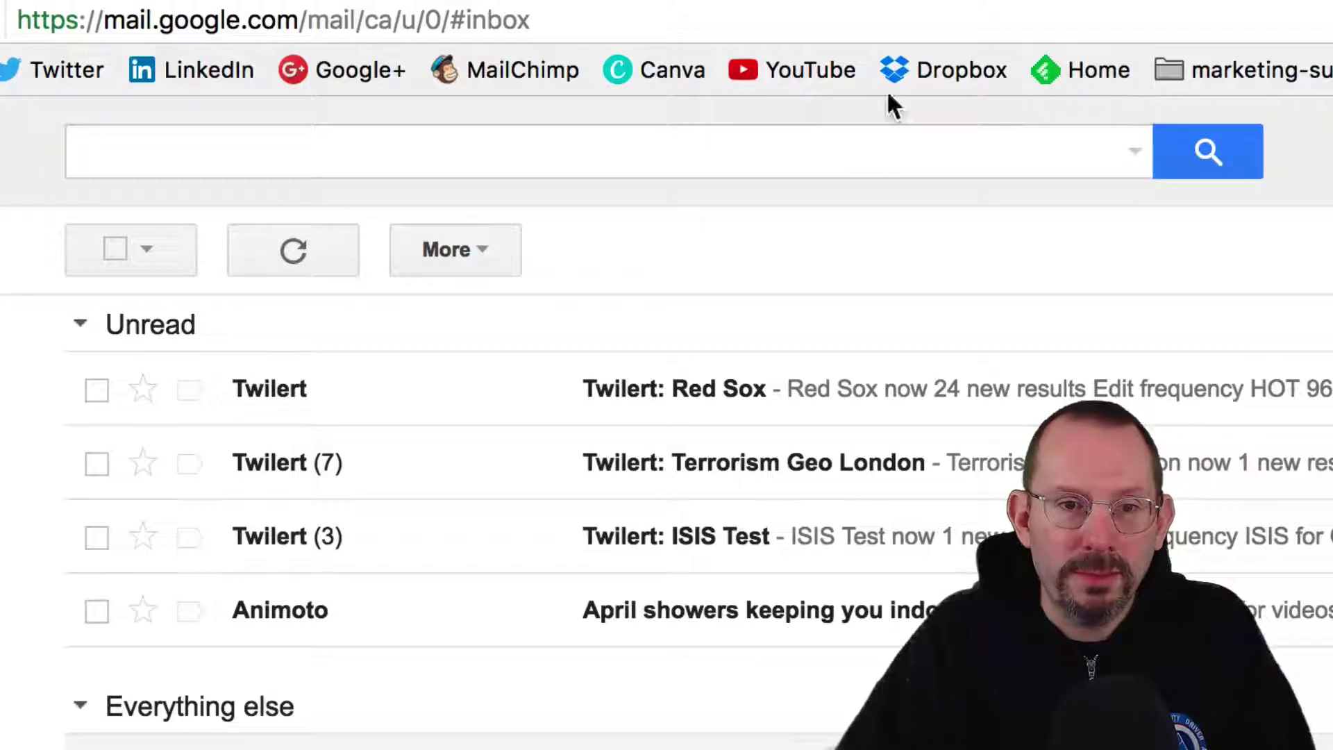
# Step: Open the unread 'Twilert: Red Sox' email in the Gmail inbox
pyautogui.click(720, 394)
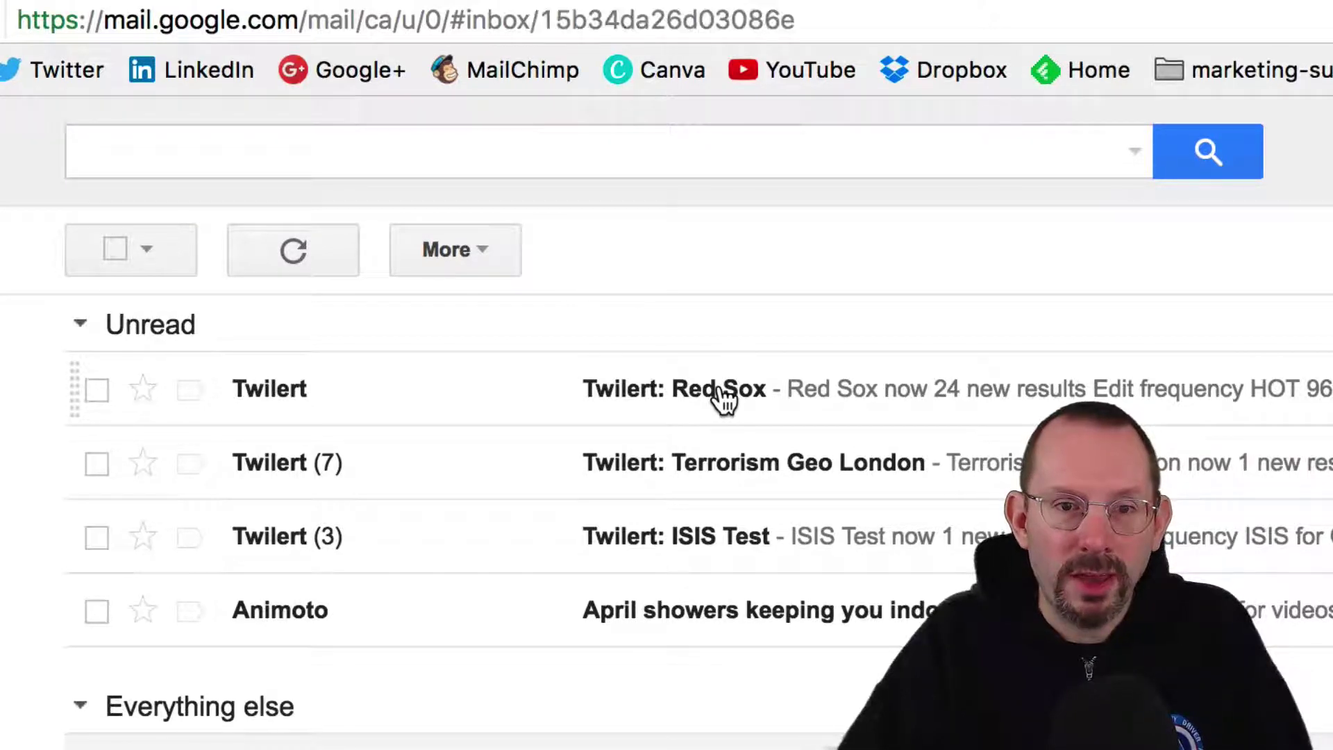